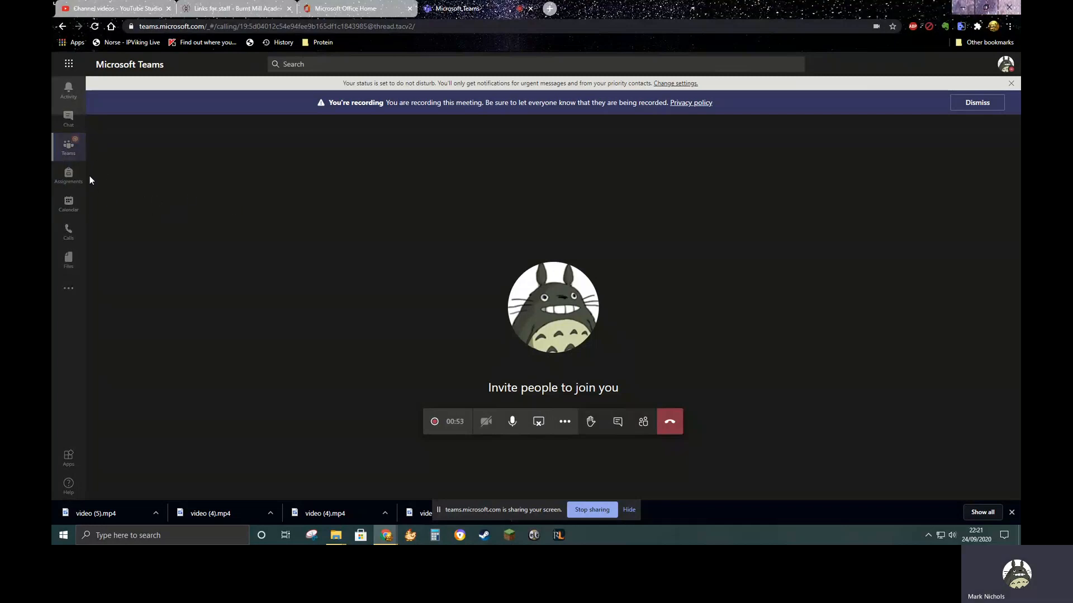
- Open the BMA 11B_En4 team and display the assignments of its General channel
left_click(68, 147)
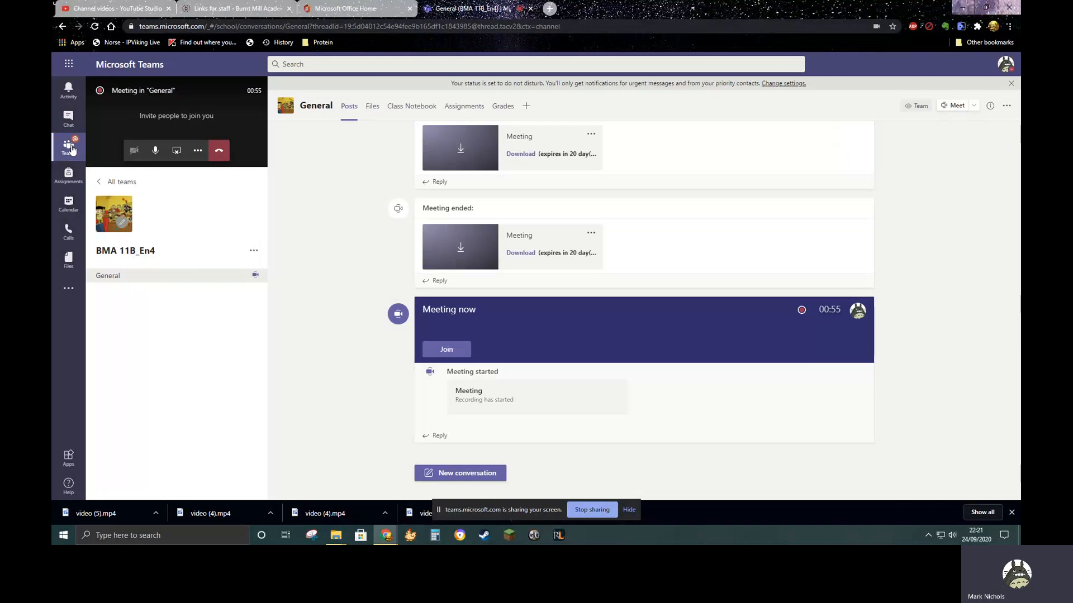
left_click(71, 148)
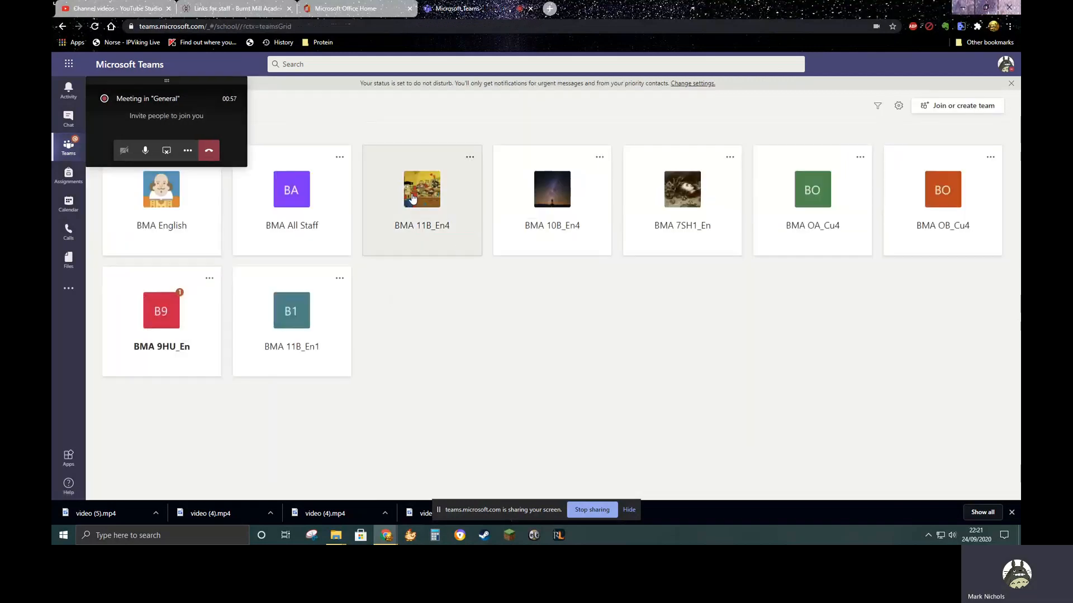
left_click(423, 215)
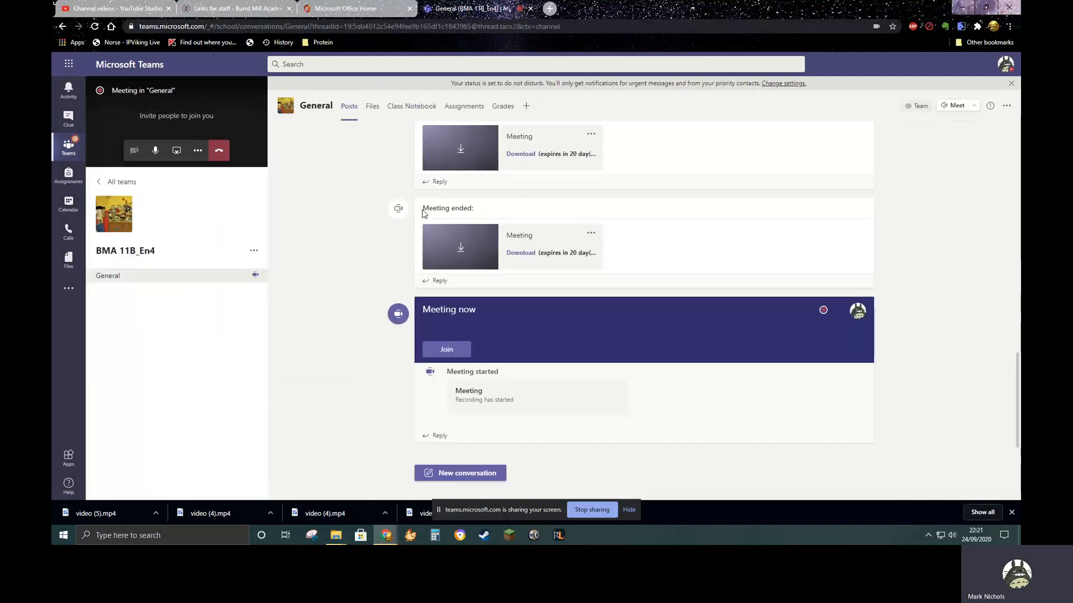
left_click(467, 110)
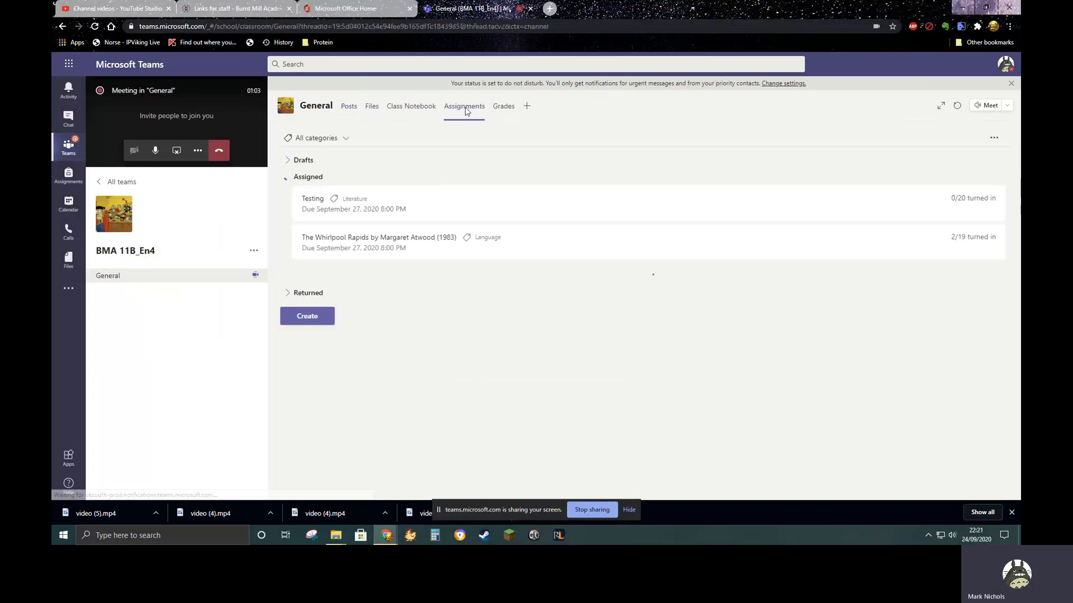
left_click(349, 109)
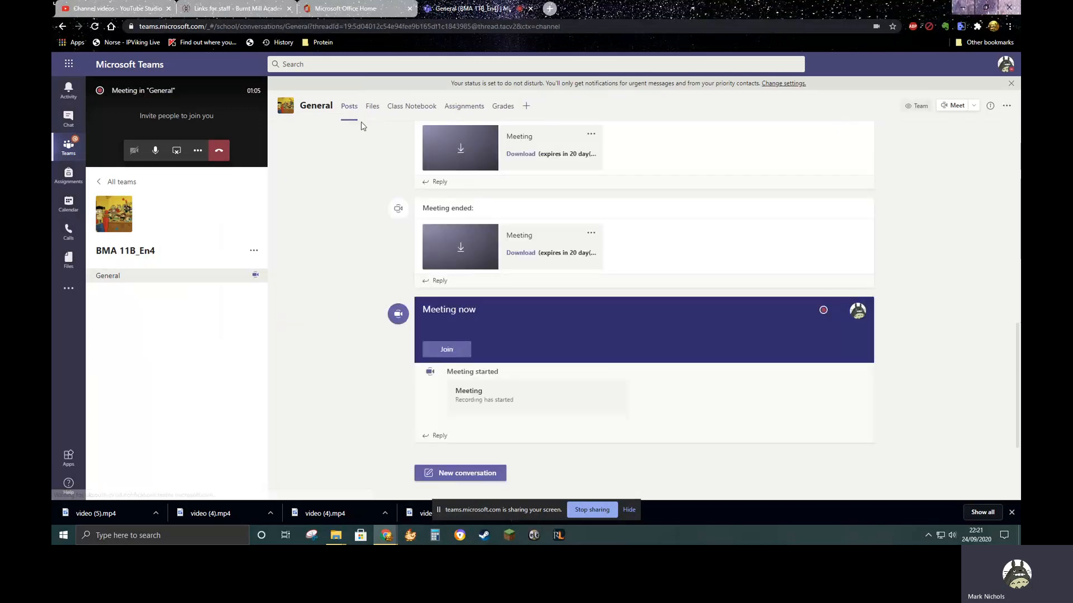
left_click(475, 113)
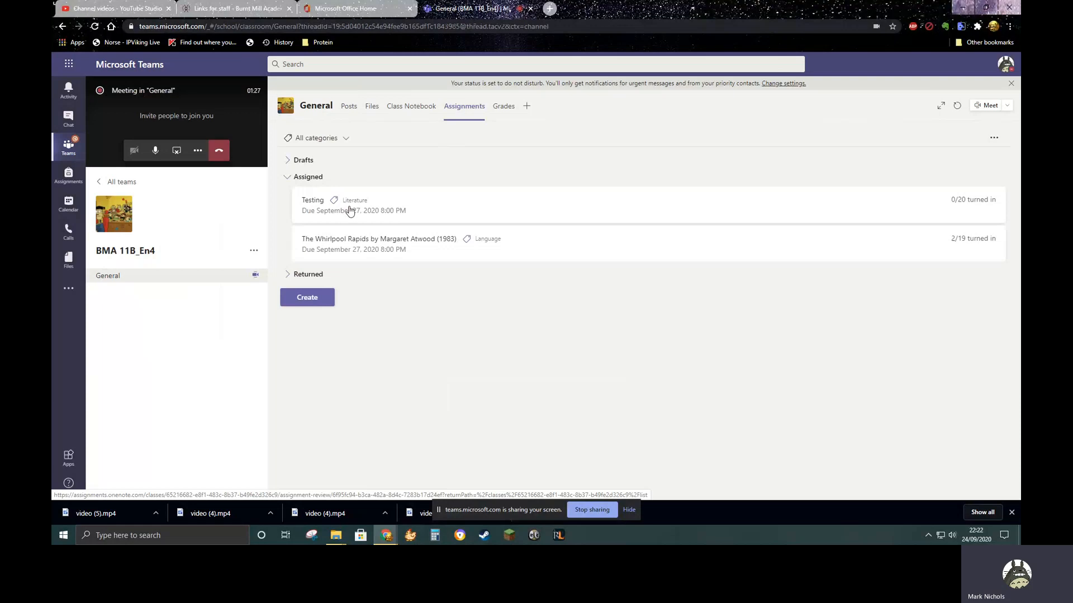
- Open the draft assignment "Academic Writing - Response to Prince Escales Speech - Act 1 Scene 1" and review its instructions, including the highlighted reminder
left_click(303, 161)
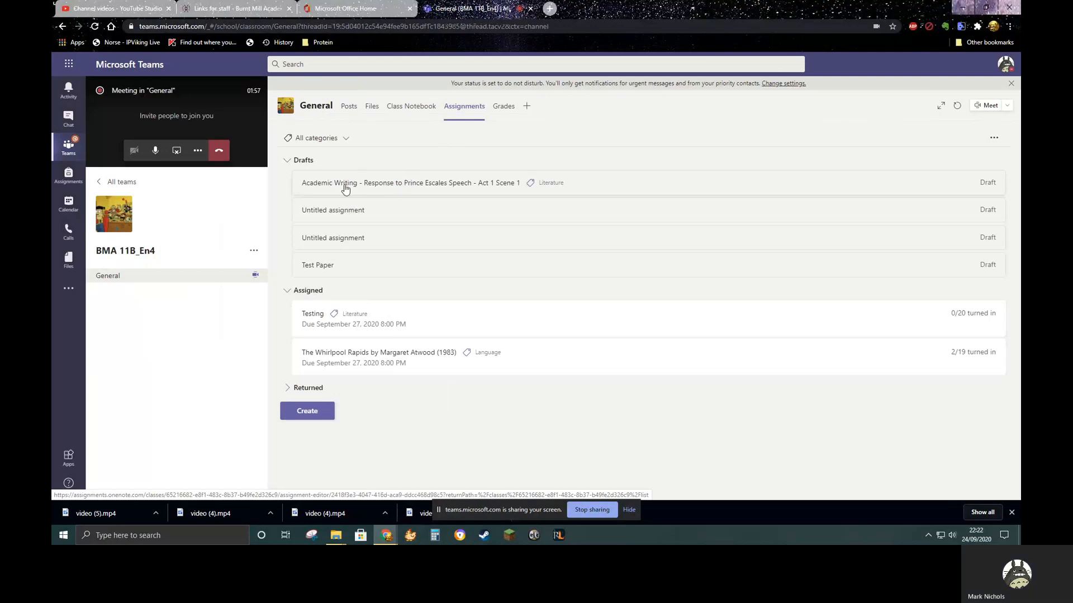
left_click(422, 186)
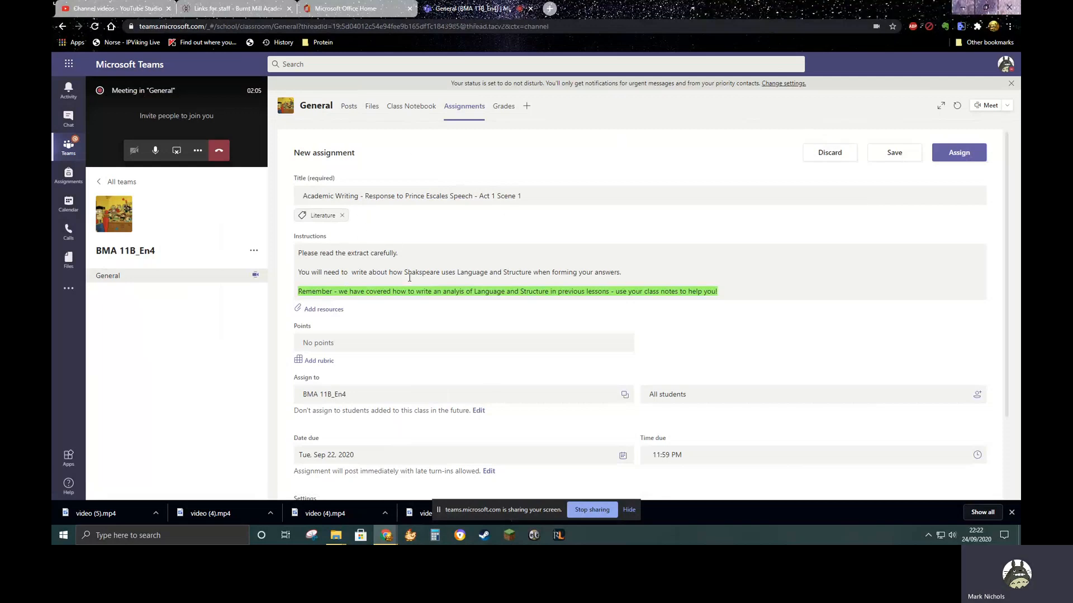
left_click_drag(753, 284, 290, 279)
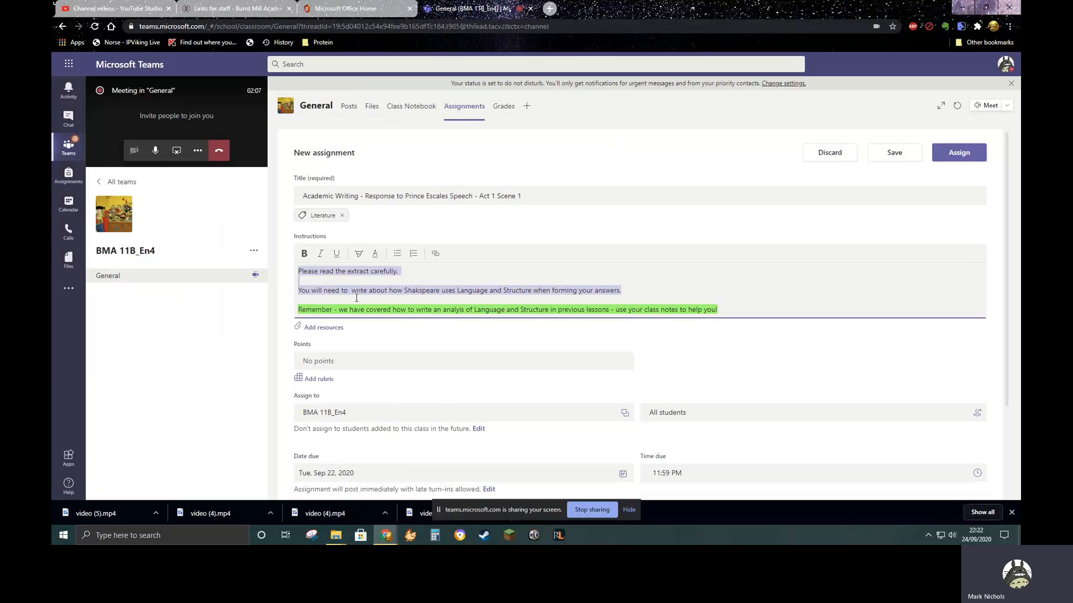
left_click(335, 311)
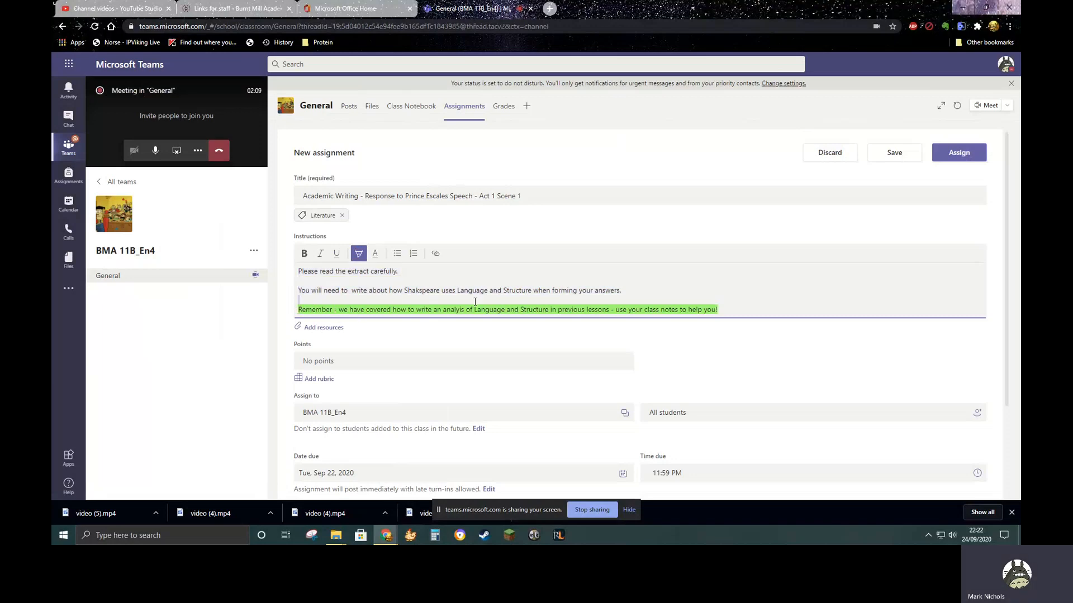
left_click_drag(647, 300, 717, 306)
left_click_drag(717, 309, 290, 311)
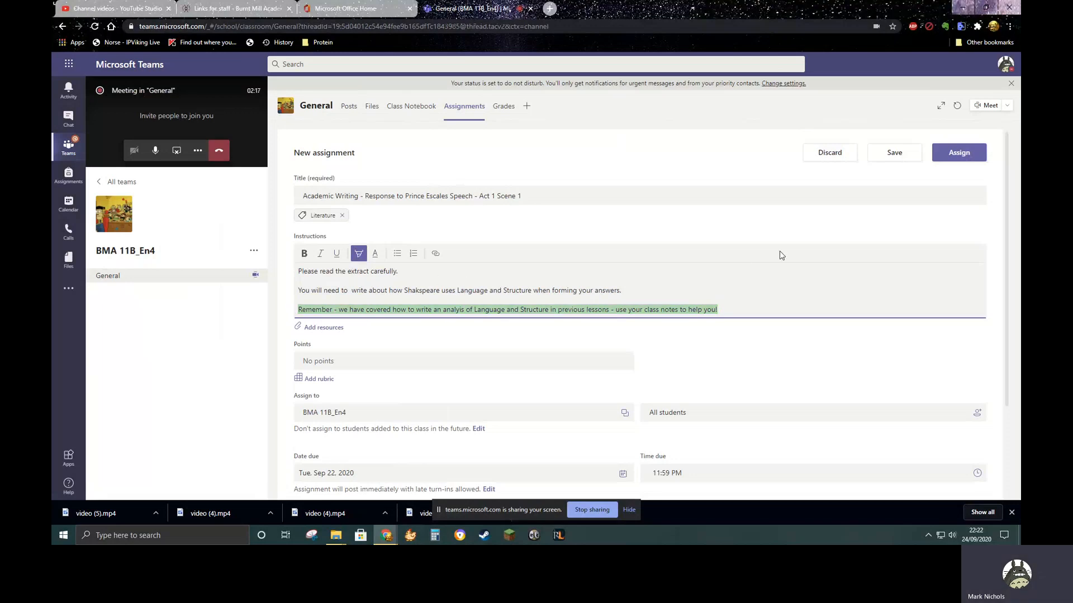
left_click(735, 313)
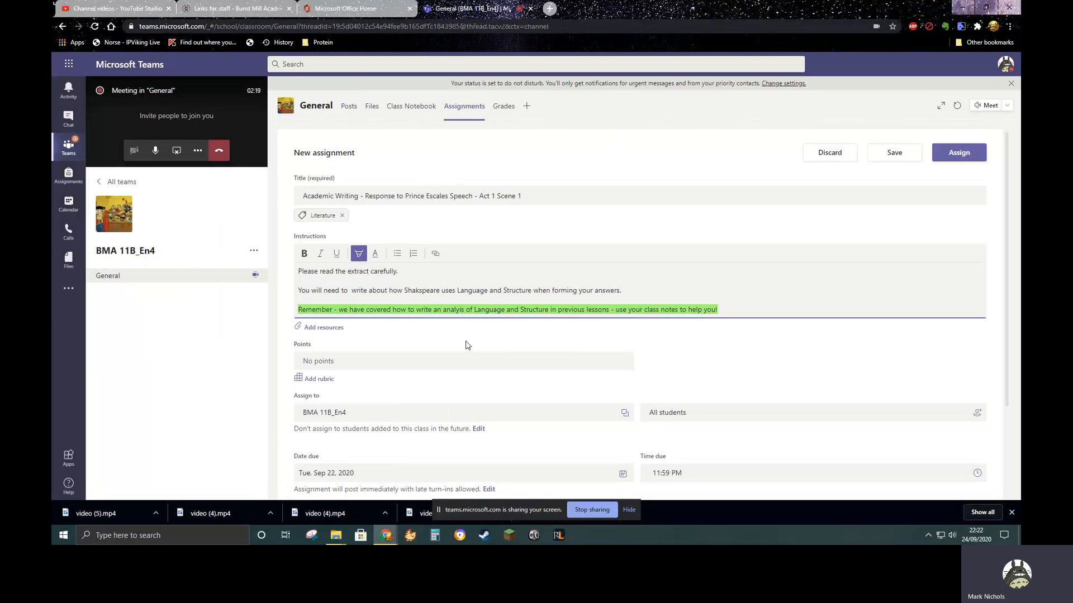
- Start a new rubric for the assignment, with the title "blah" and the description "blah blah"
scroll(318, 371, "down", 1)
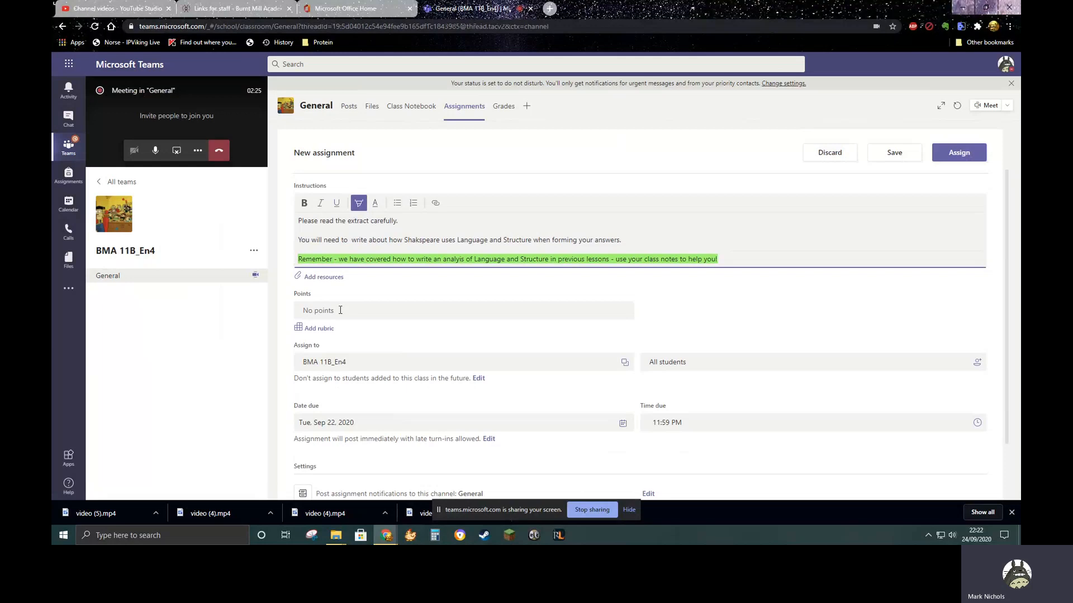
left_click(317, 332)
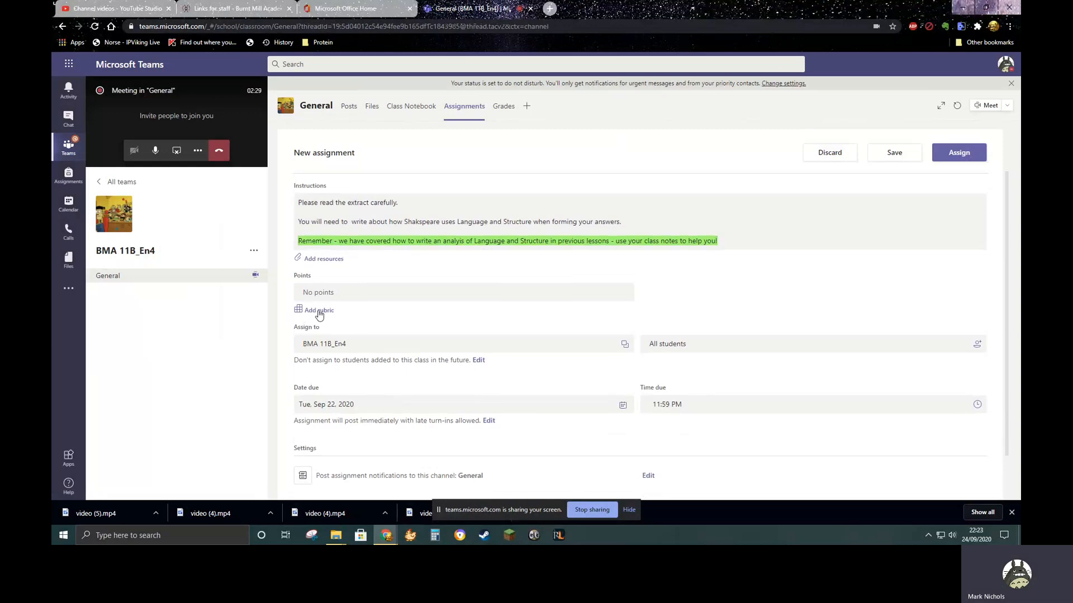
left_click(318, 311)
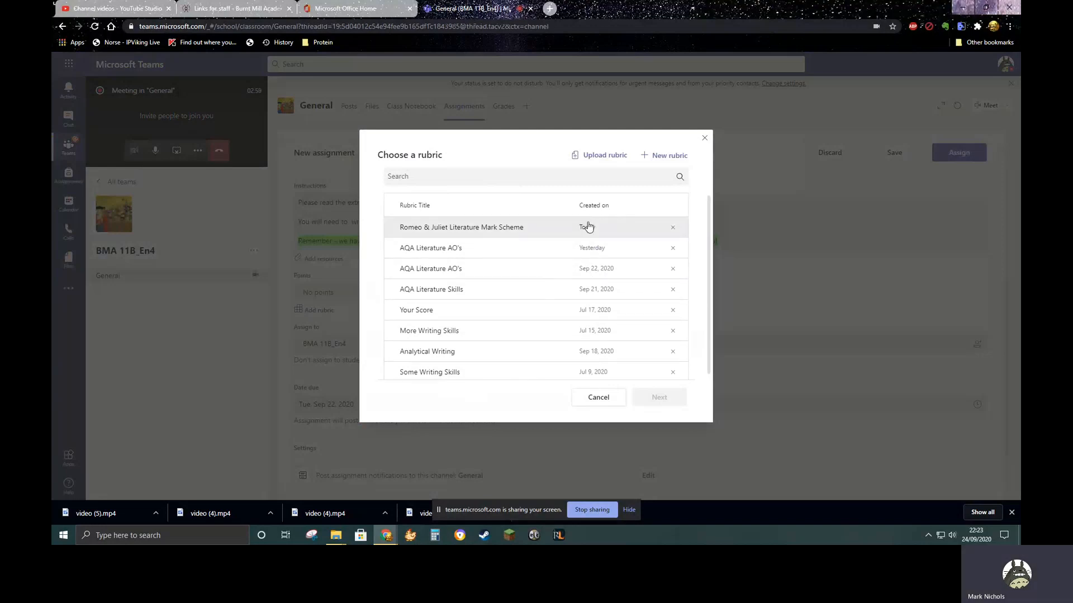
left_click(661, 160)
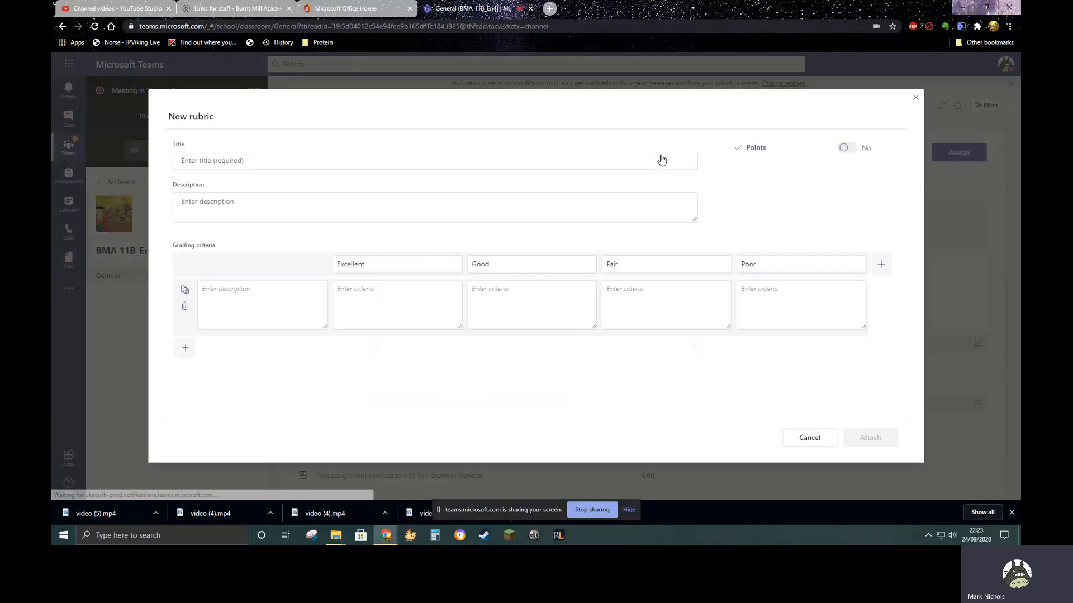
left_click(228, 165)
type("blah")
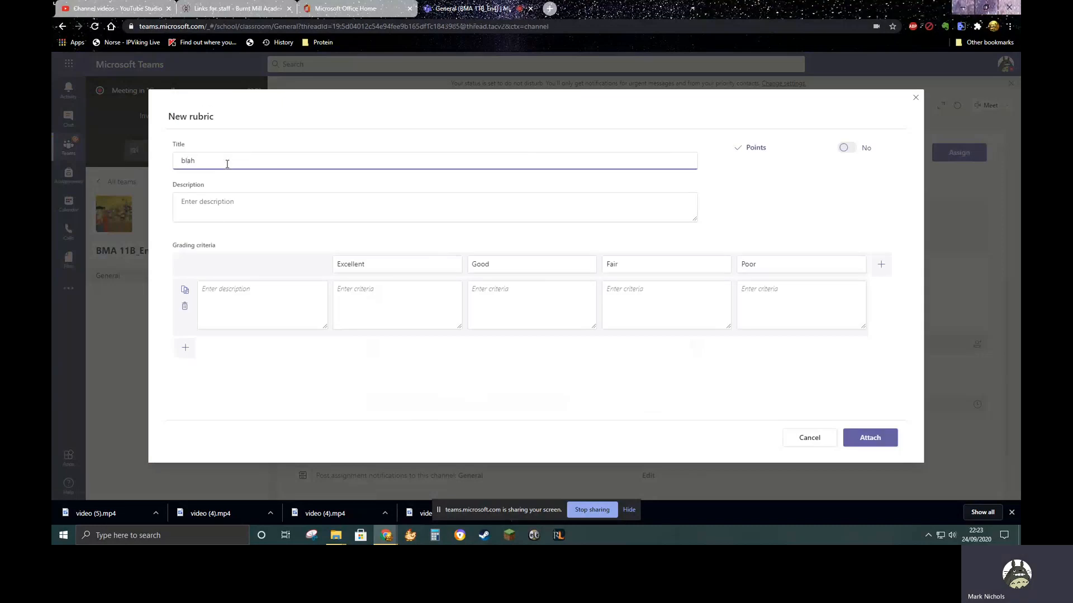
left_click(221, 203)
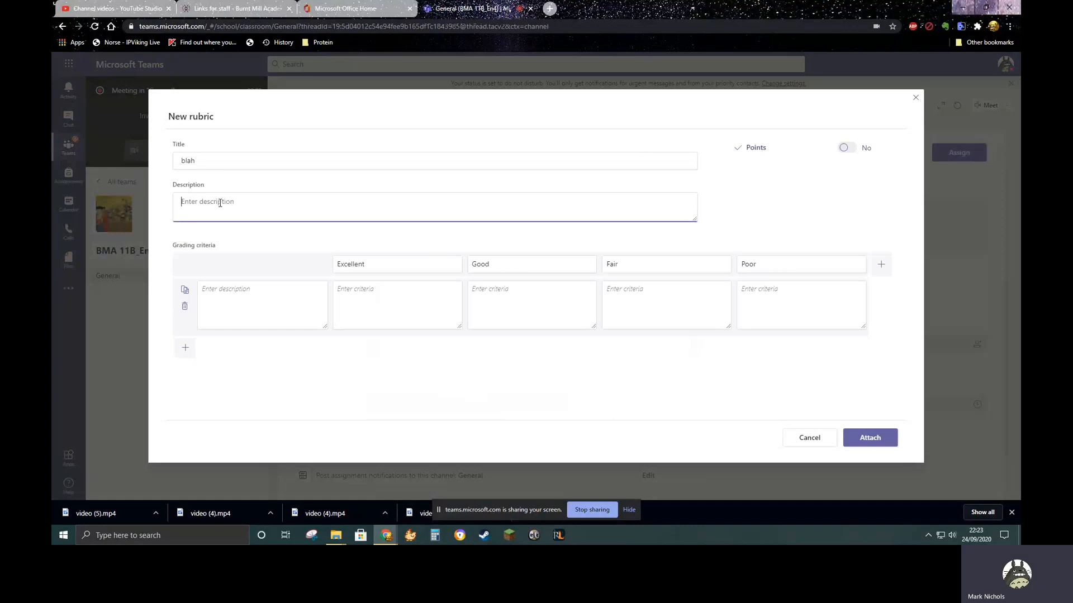
type("blah blah")
- Add four extra category columns after Poor in the rubric's grading criteria
left_click(262, 290)
left_click(727, 263)
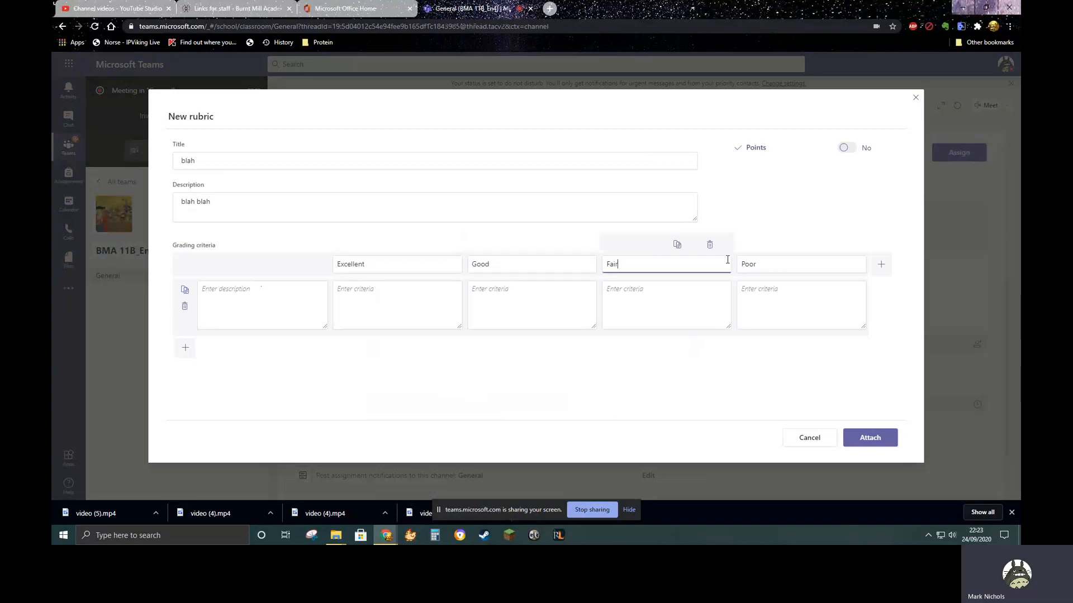
key("Tab")
left_click(411, 264)
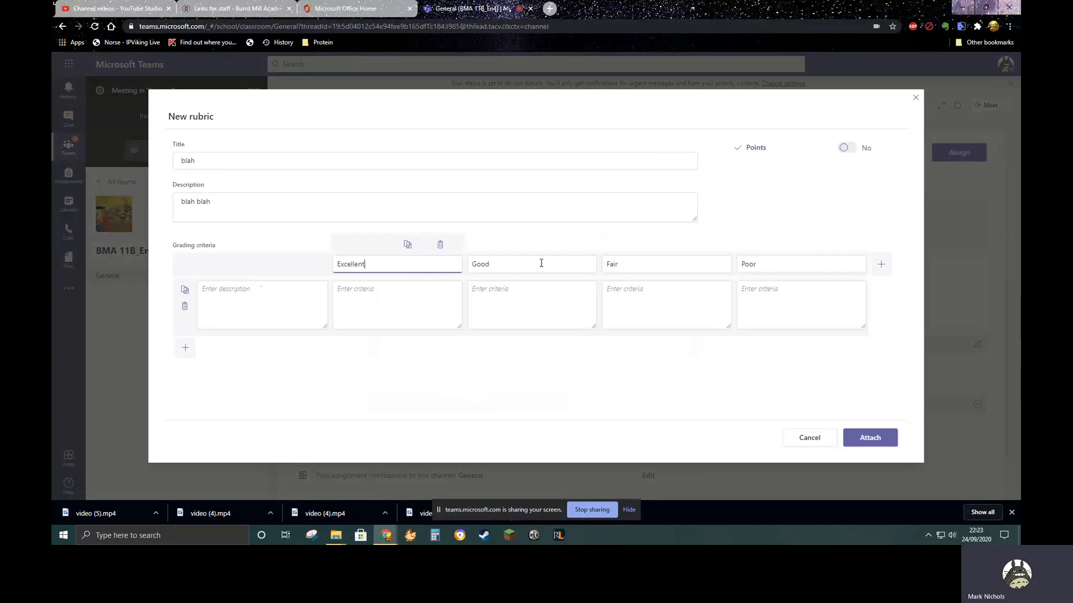
left_click(777, 270)
left_click(883, 267)
left_click(884, 268)
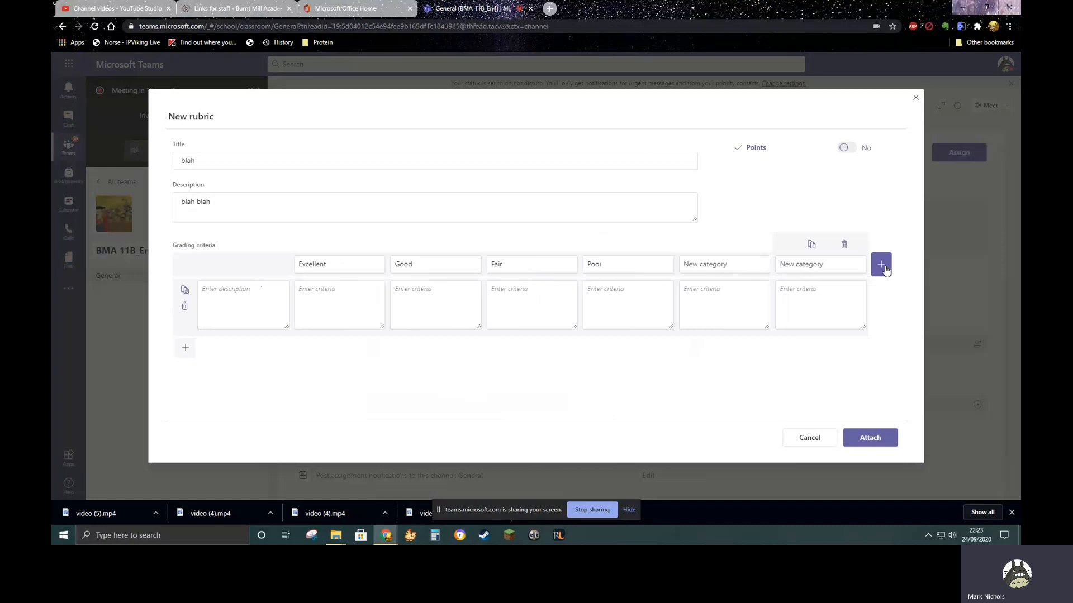
left_click(884, 268)
left_click(885, 268)
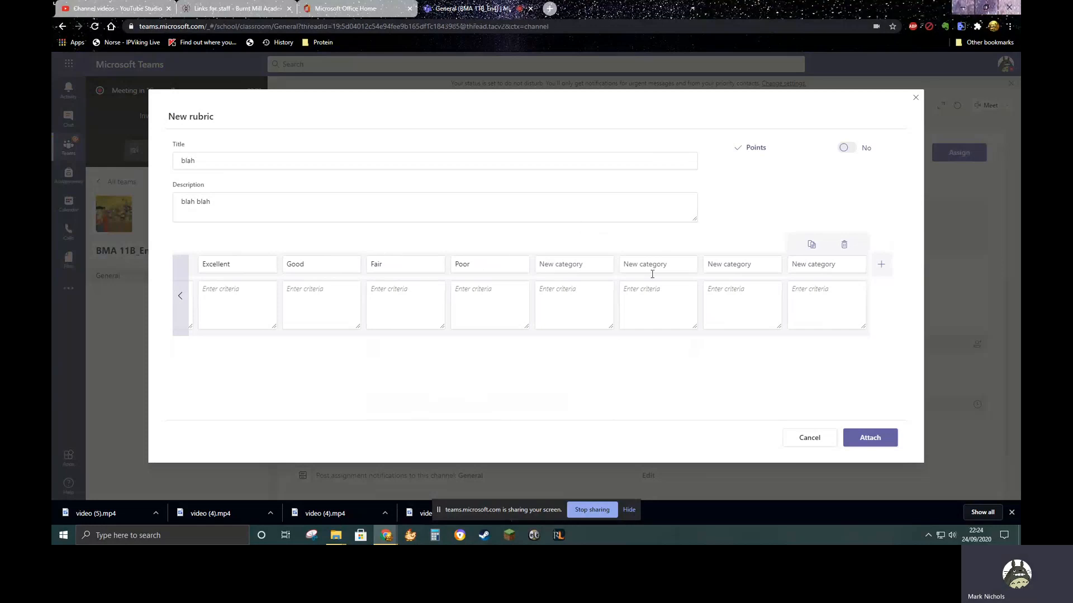
left_click(240, 265)
left_click_drag(231, 266, 194, 267)
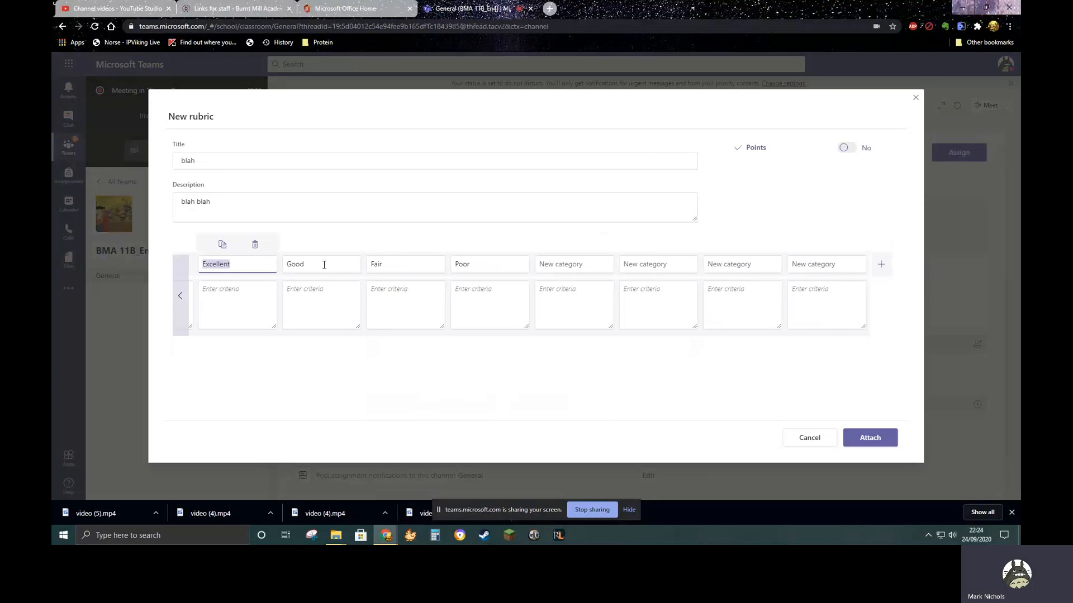
left_click_drag(306, 266, 284, 266)
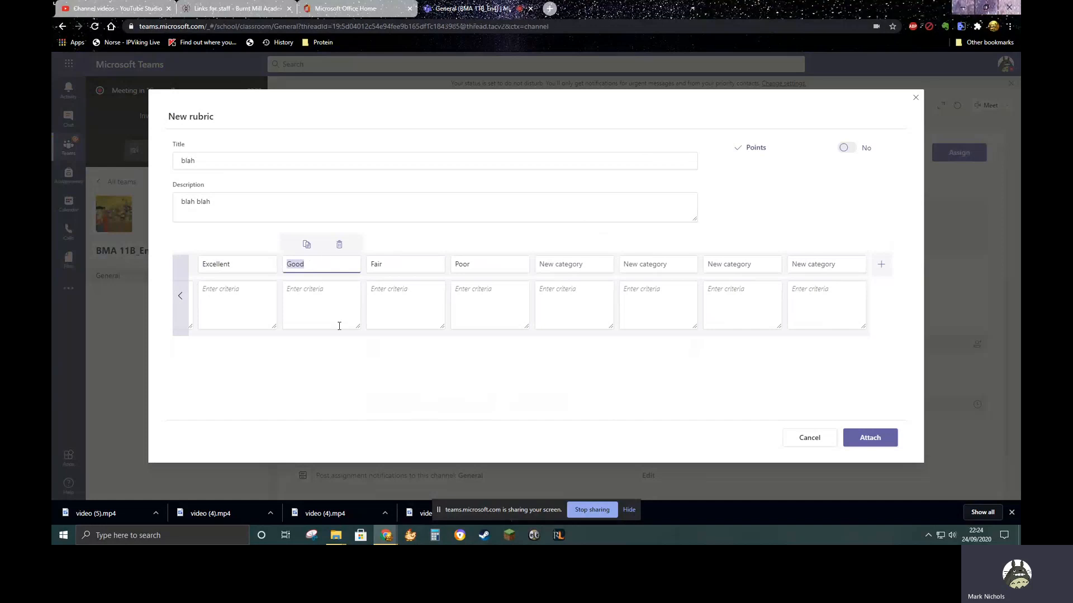
double_click(408, 264)
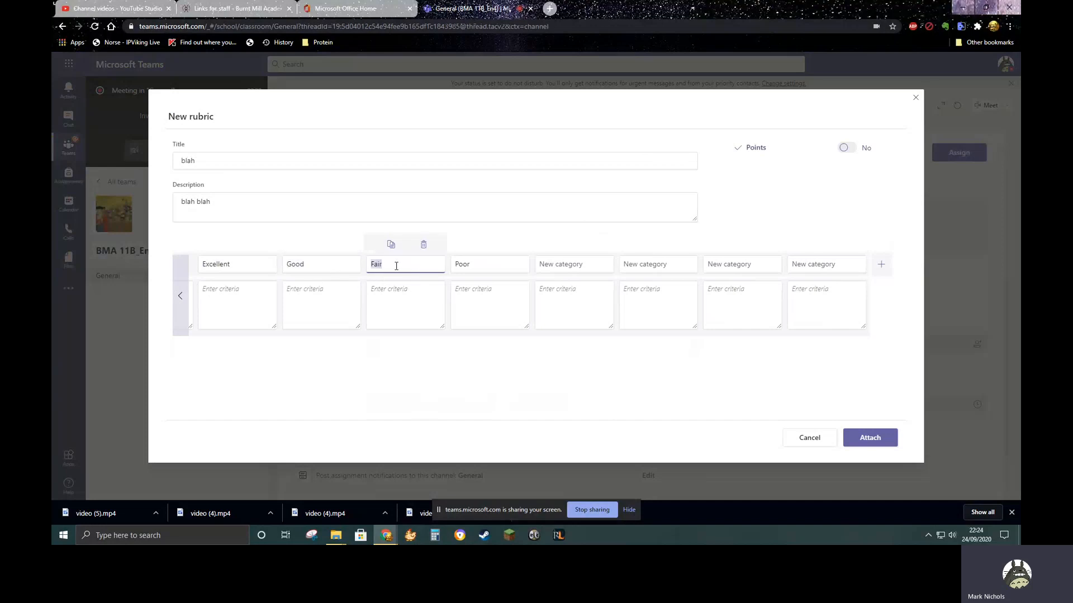
double_click(488, 267)
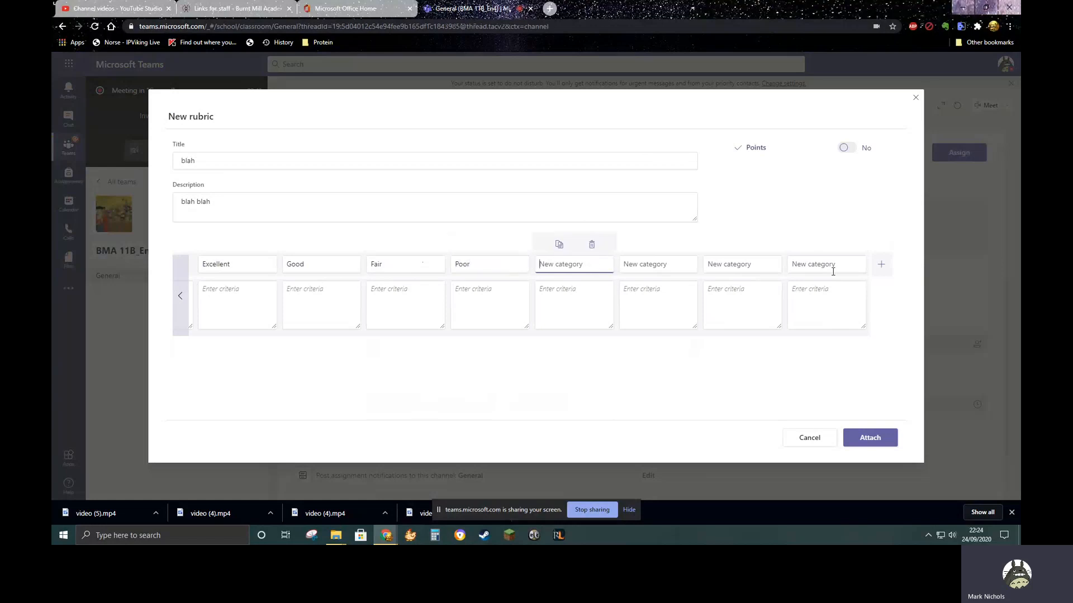
- Delete the four unnamed category columns from the rubric's grading criteria
left_click(593, 245)
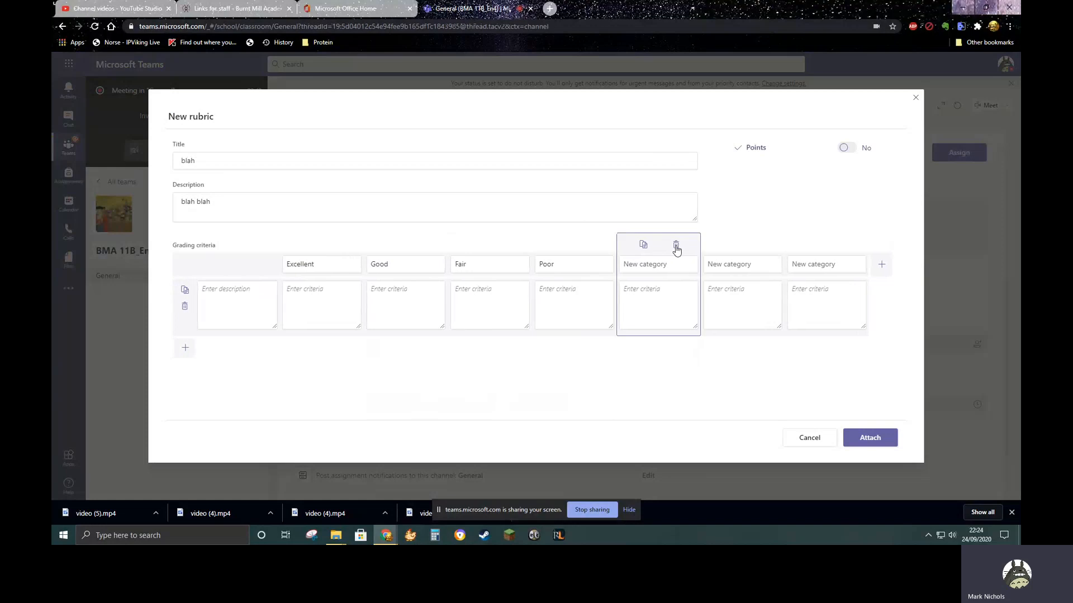
left_click(675, 247)
left_click(748, 244)
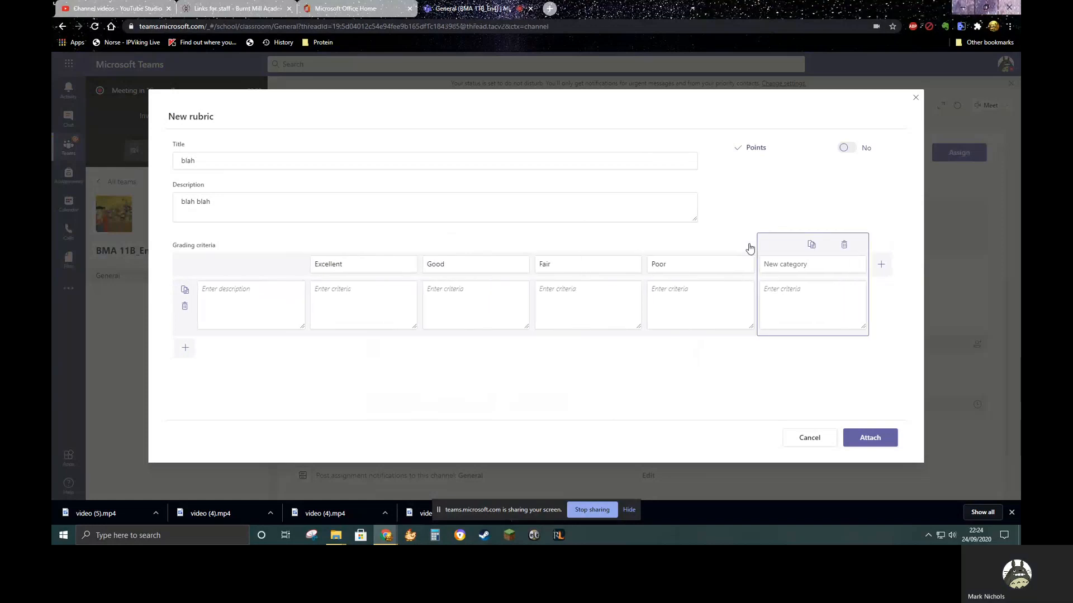
left_click(846, 246)
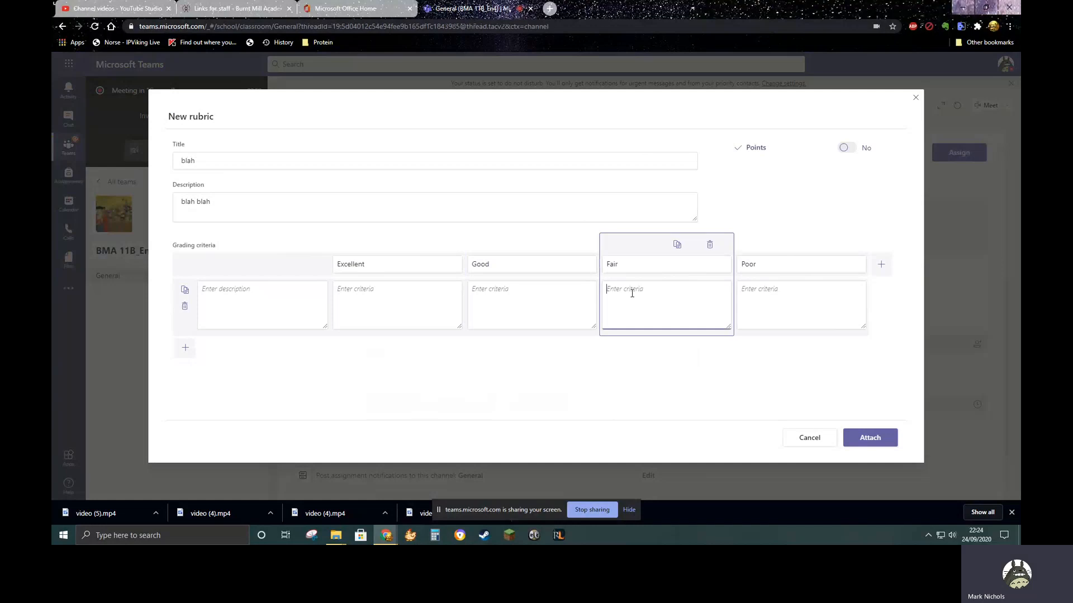
- Add two more criteria rows below the first row of the rubric
left_click(772, 295)
left_click(271, 309)
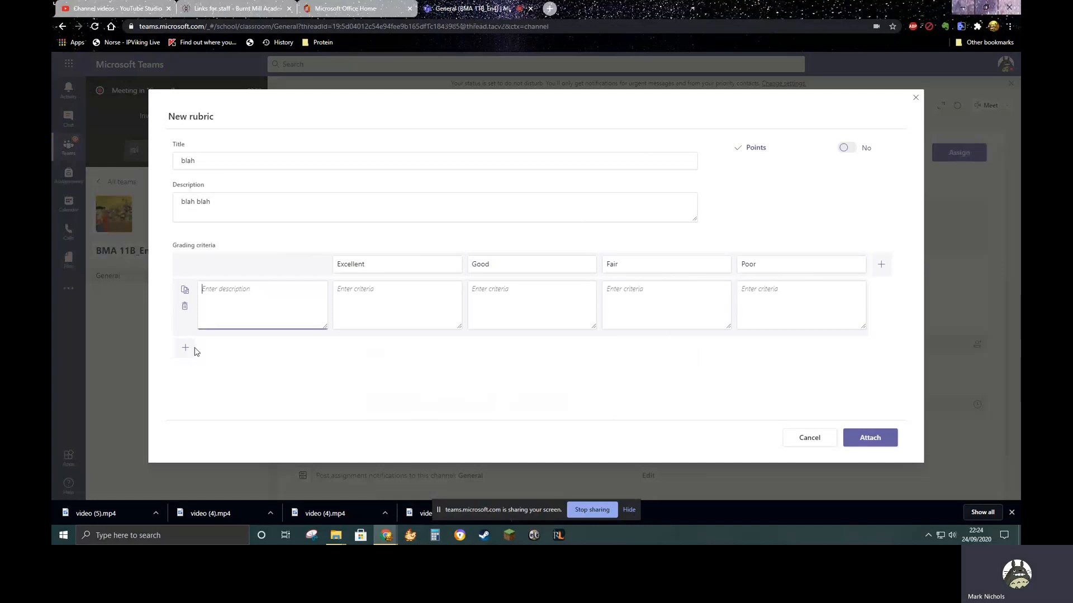
left_click(185, 348)
left_click(179, 405)
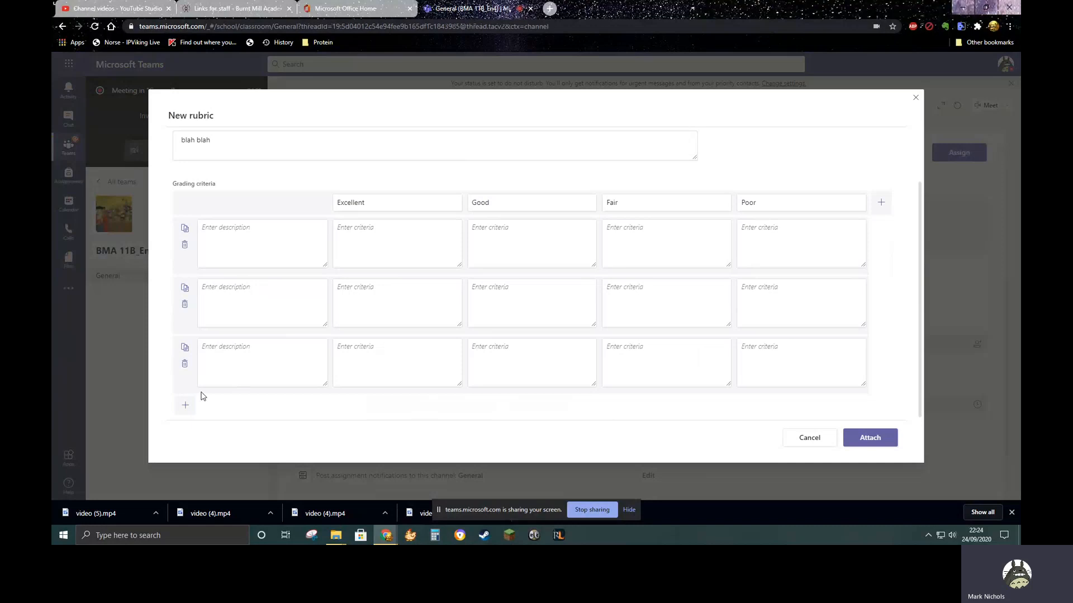
- Turn on points for the rubric and check the category points and row weights
scroll(587, 282, "up", 2)
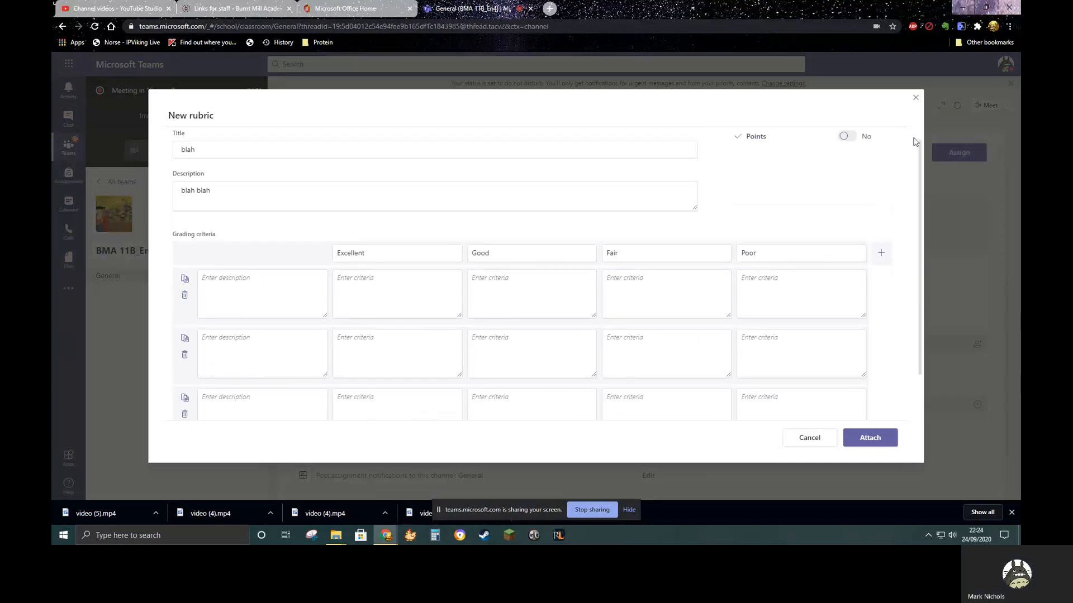
left_click(845, 138)
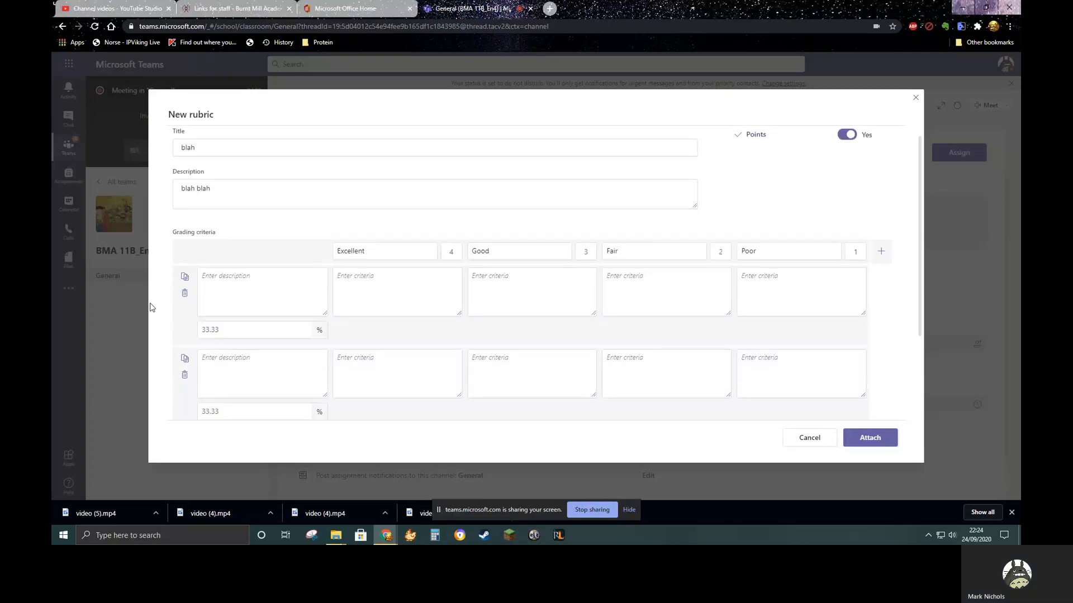
scroll(452, 263, "down", 1)
scroll(446, 234, "down", 2)
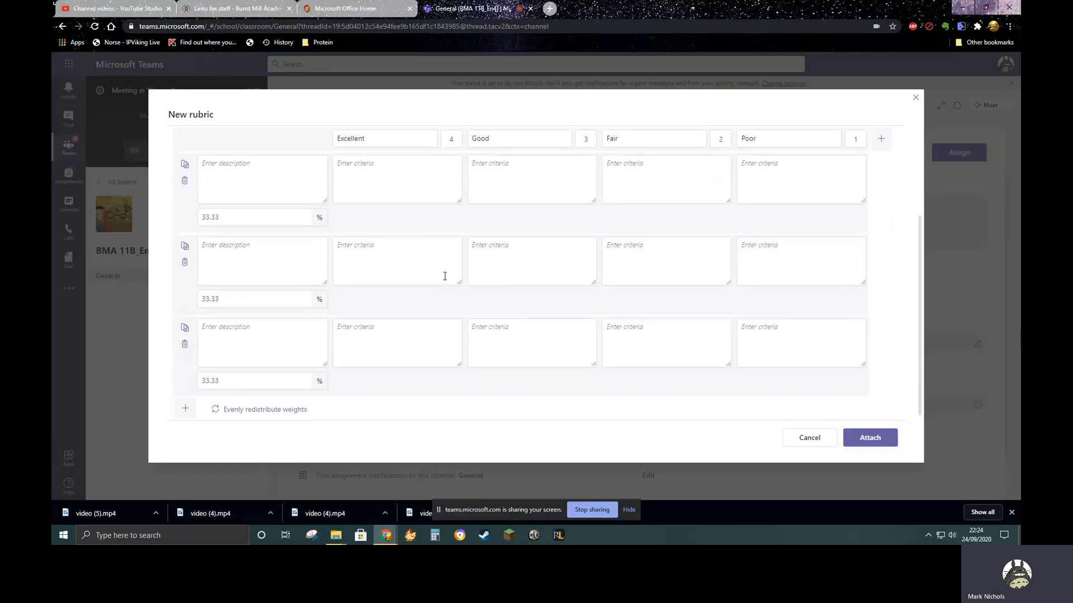
scroll(382, 237, "up", 1)
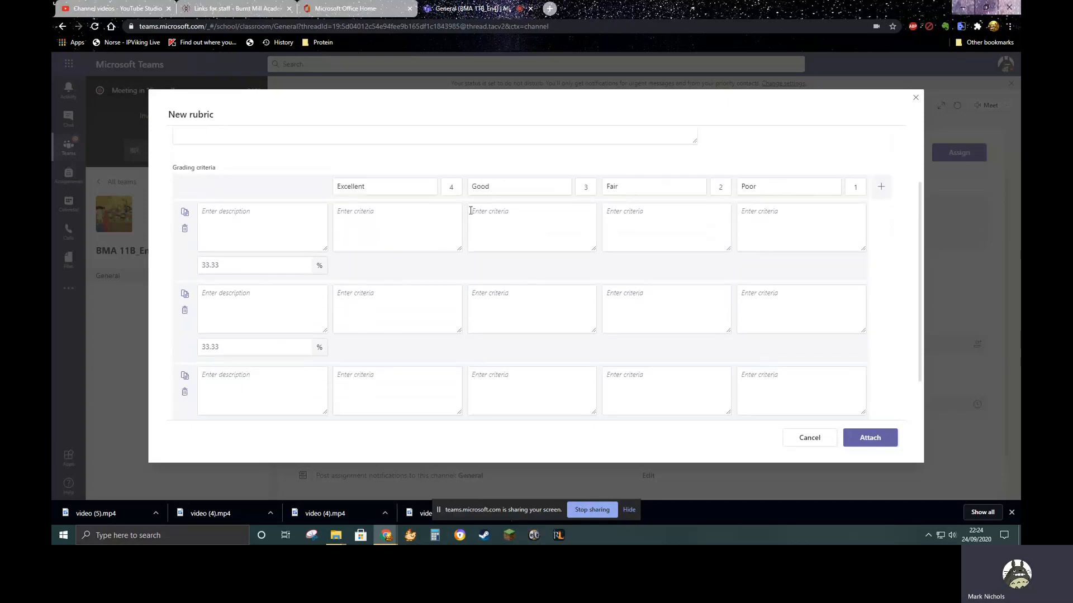
- Check the points assigned to the Excellent, Good, Fair and Poor categories of the new rubric
left_click(856, 189)
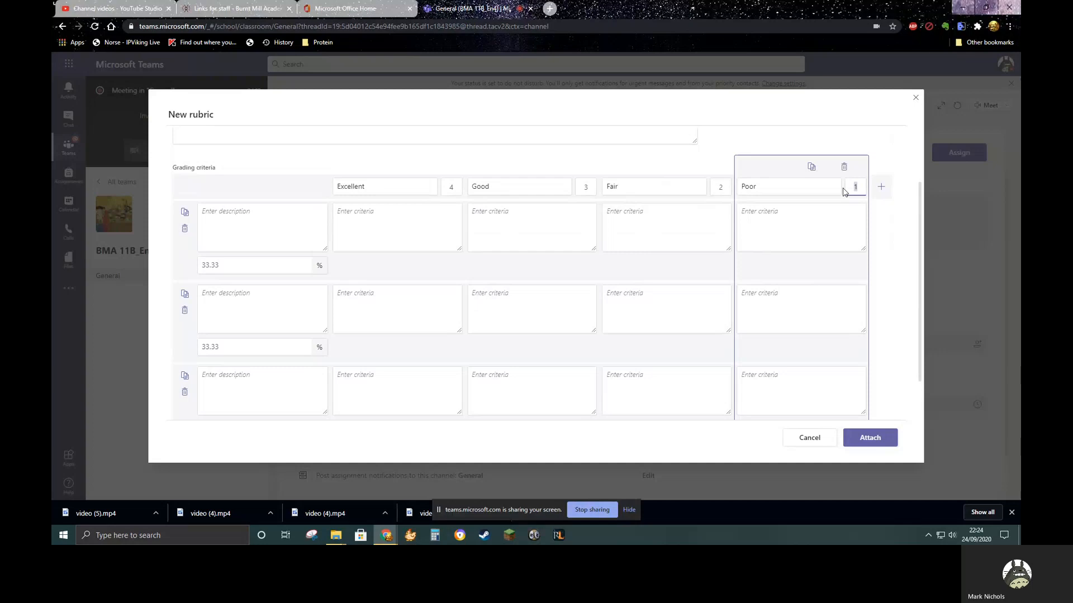
left_click(726, 187)
left_click(585, 187)
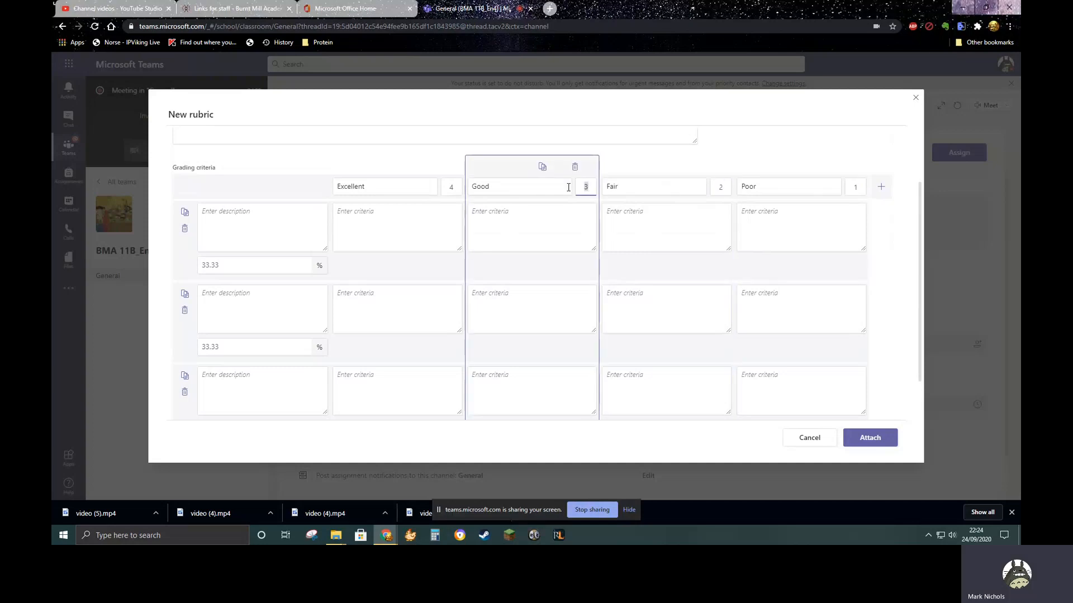
left_click(448, 186)
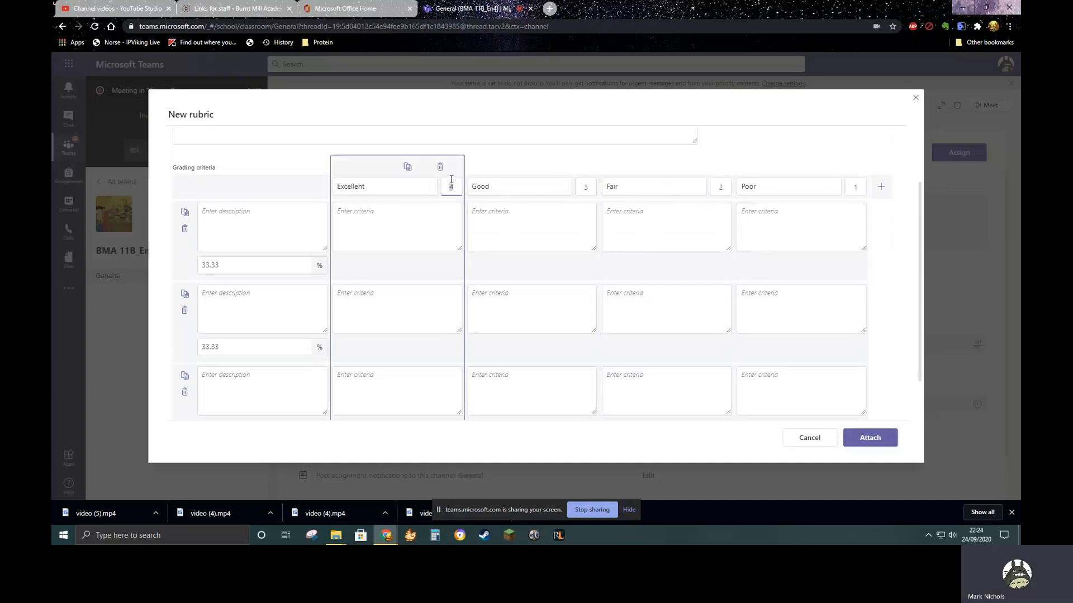
left_click(591, 187)
left_click(643, 188)
left_click(780, 190)
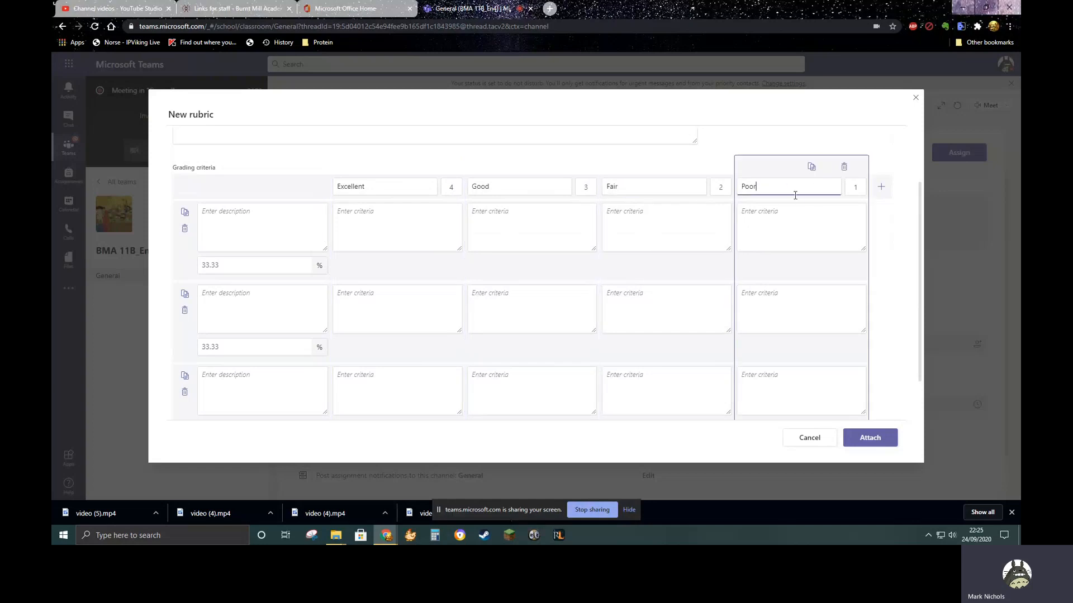
- Check the percentage weight given to each of the three criteria rows in the new rubric
left_click(219, 266)
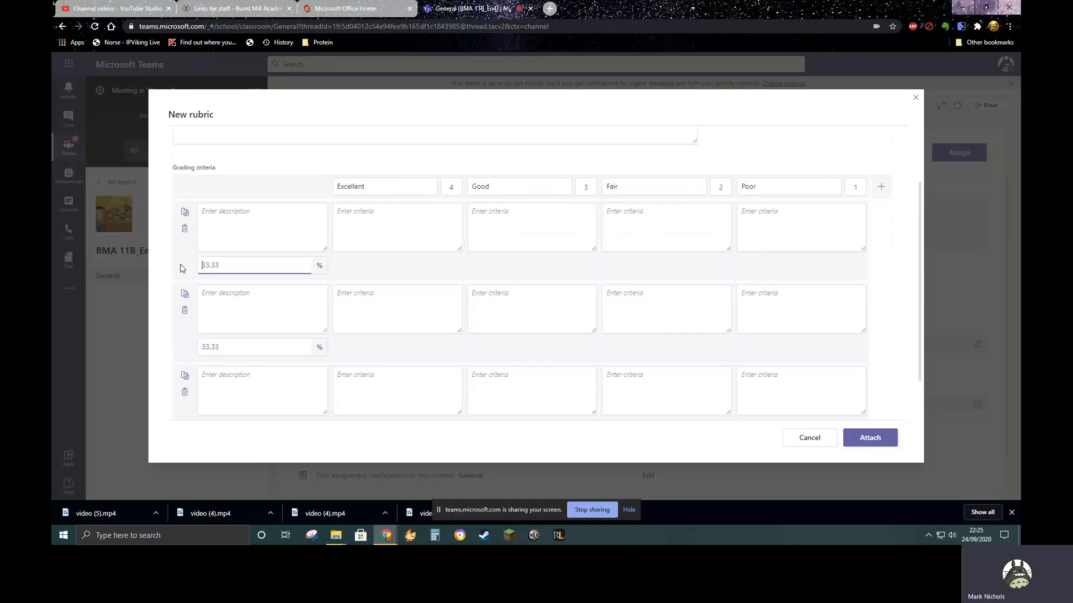
left_click(247, 348)
scroll(285, 352, "down", 1)
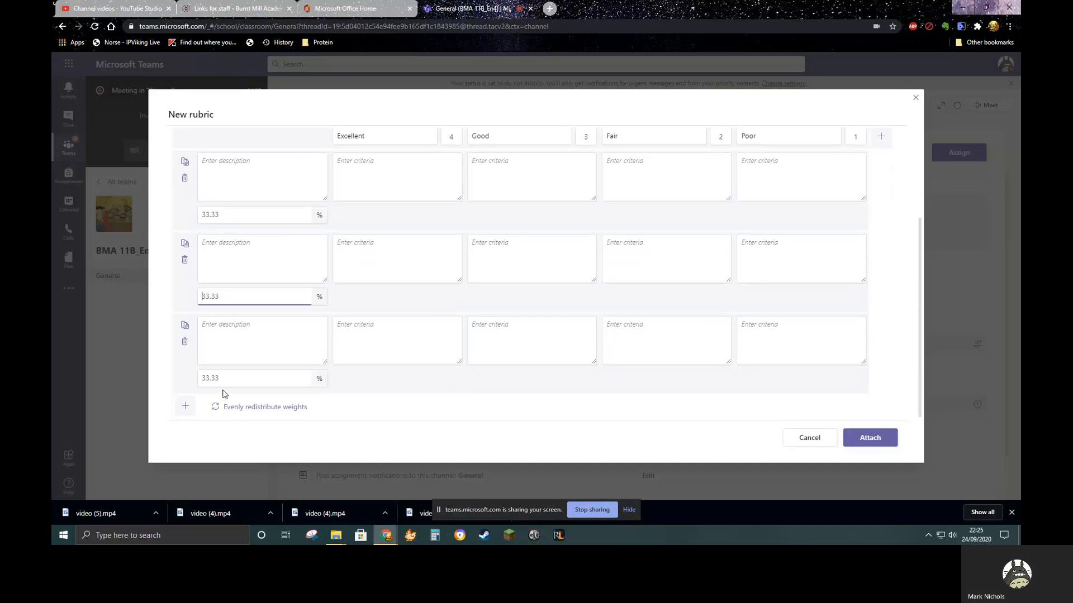
left_click(200, 381)
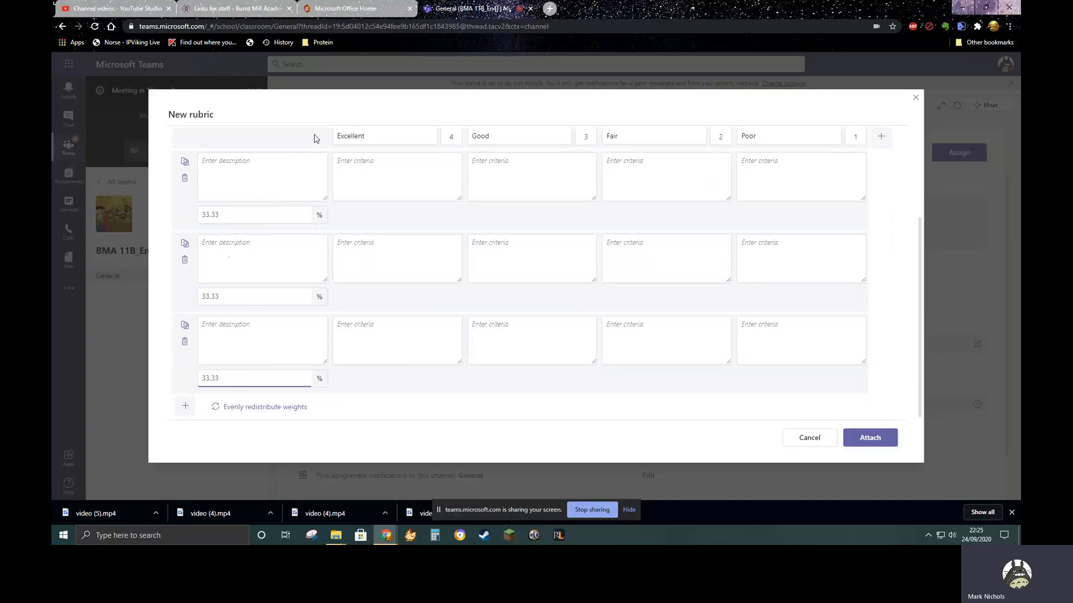
- Close the new rubric without attaching it and discard all its changes
scroll(282, 408, "up", 1)
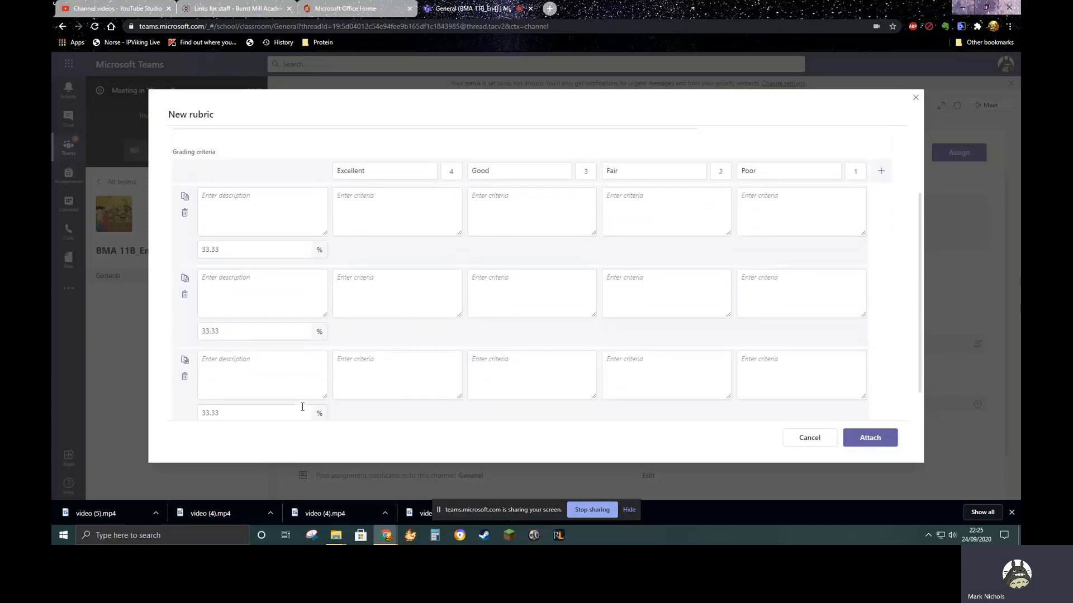
scroll(285, 386, "down", 1)
scroll(273, 364, "up", 4)
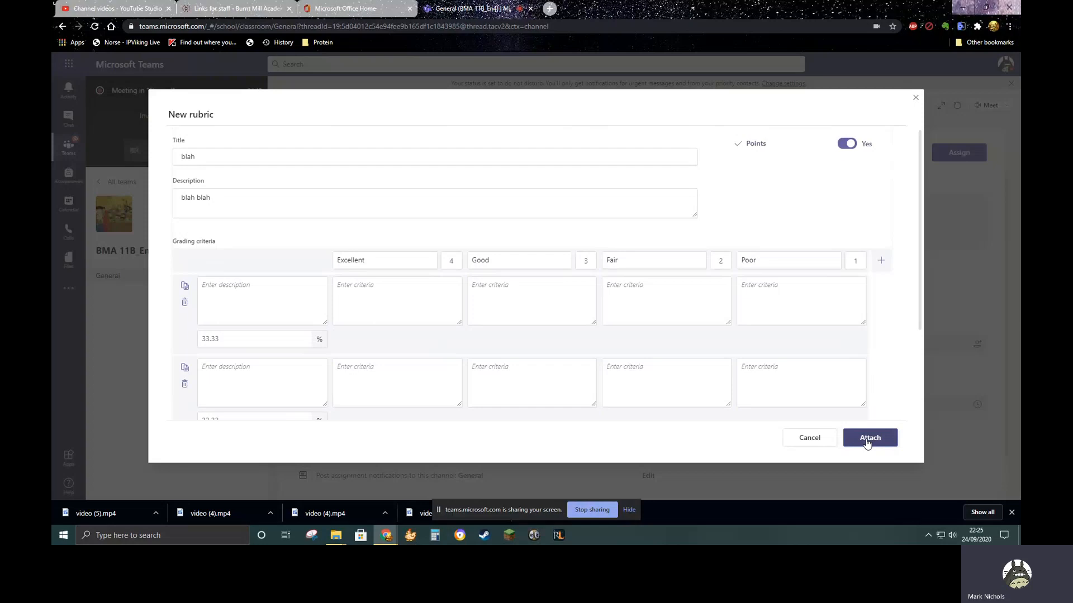
left_click(809, 439)
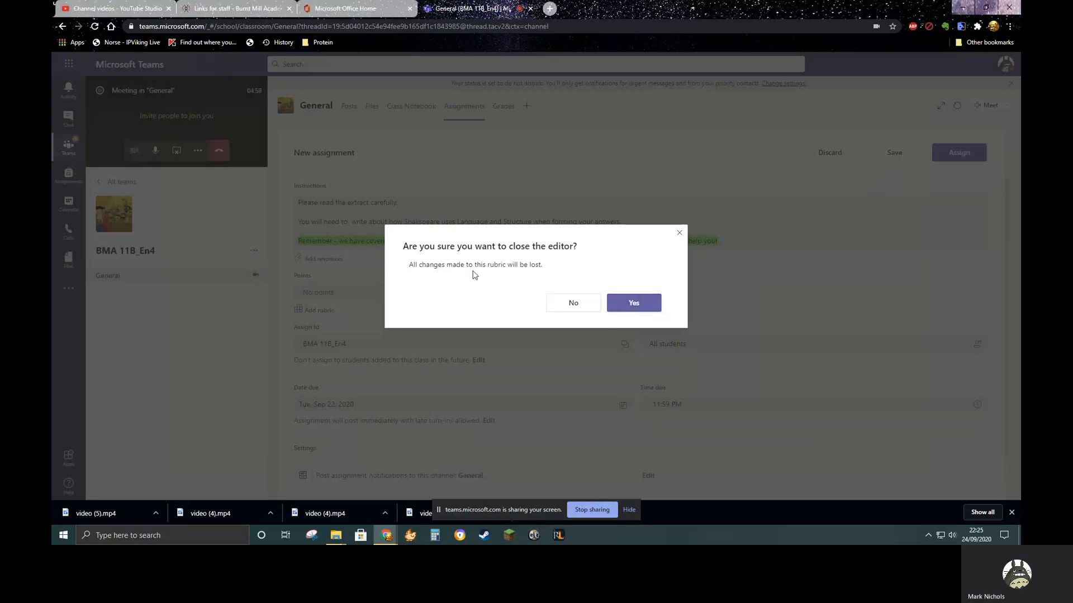
left_click(626, 308)
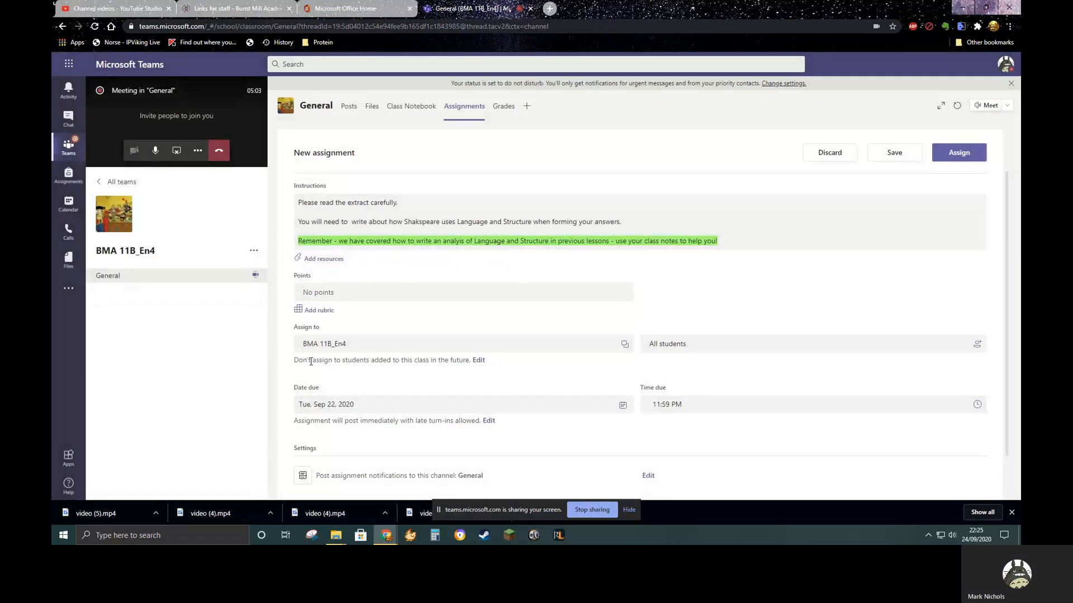
- Choose the saved rubric Romeo & Juliet Literature Mark Scheme for the assignment and open it for editing
left_click(325, 314)
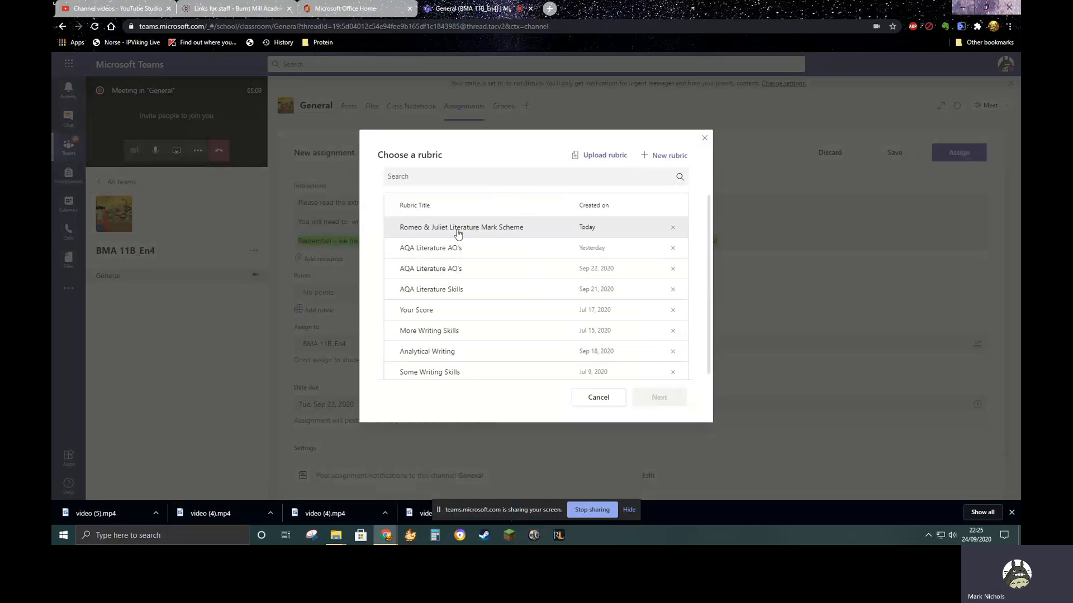
left_click(499, 233)
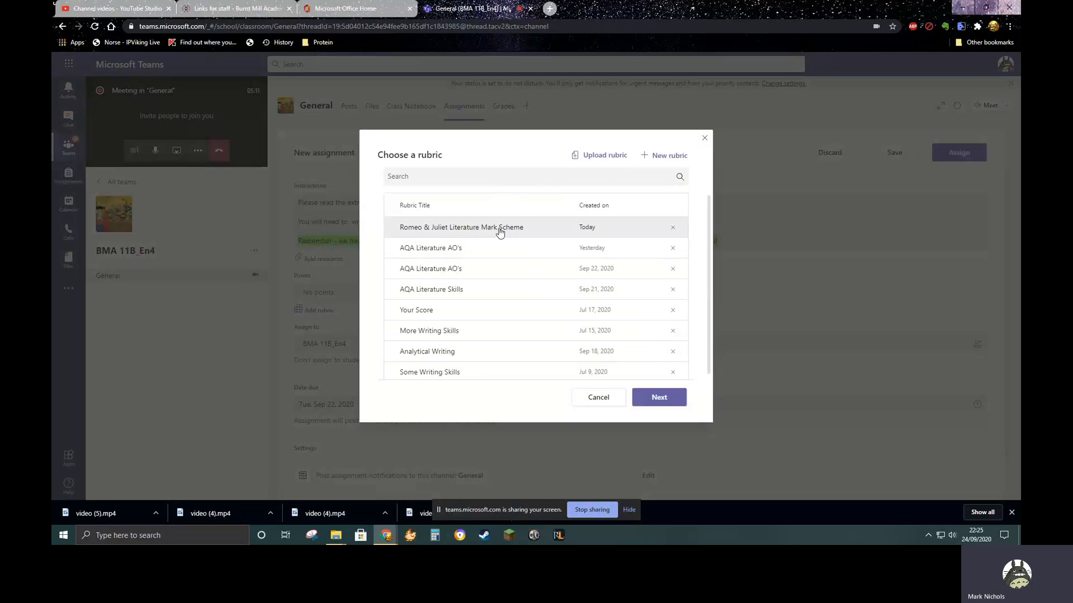
left_click(669, 399)
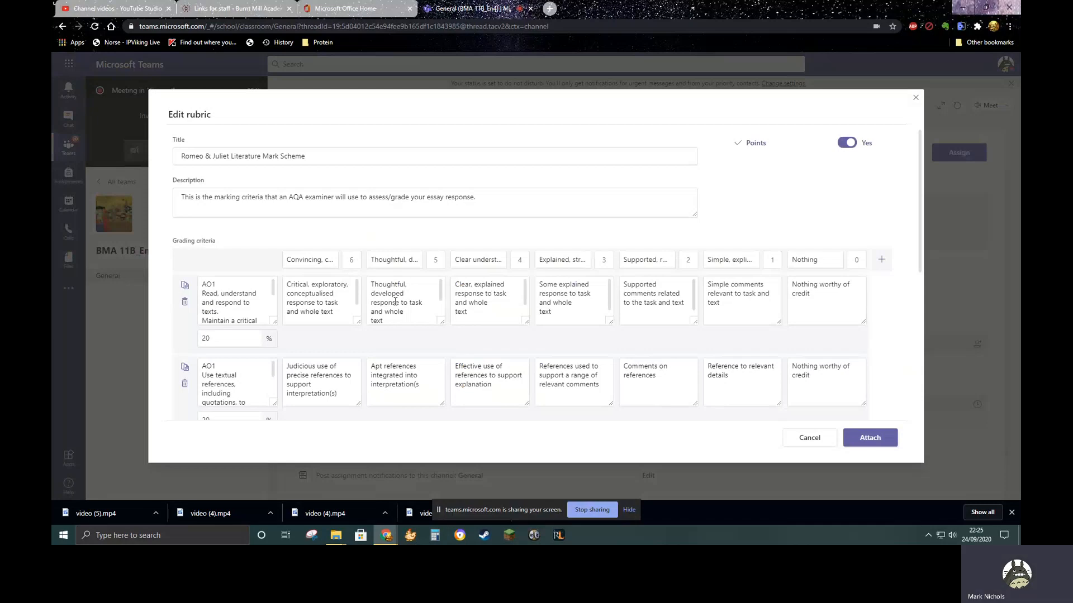
- Look through all the grading criteria rows of the Romeo & Juliet Literature Mark Scheme
scroll(816, 240, "down", 4)
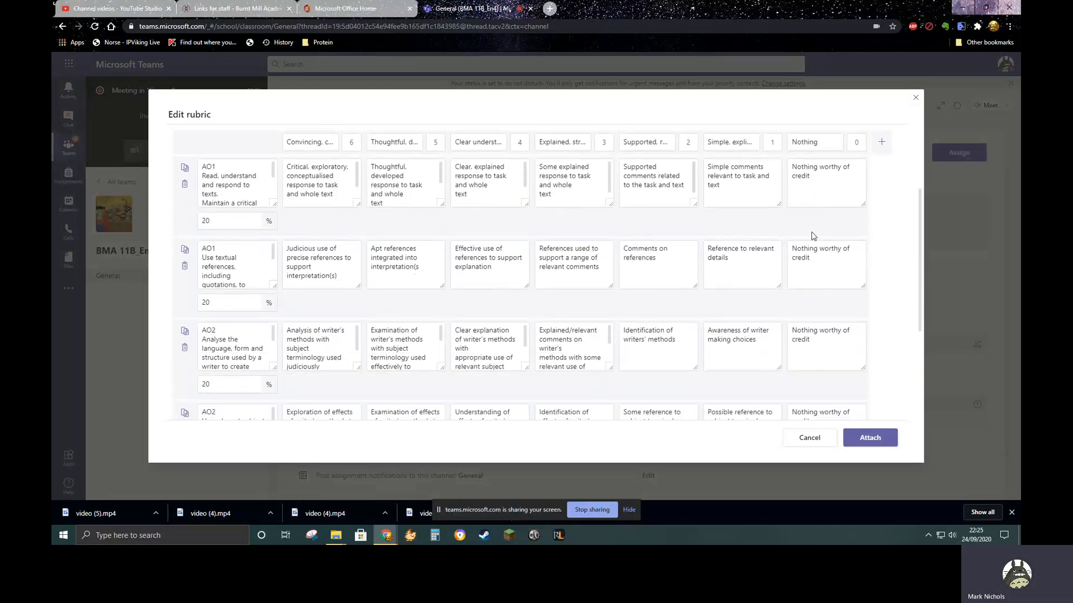
scroll(813, 236, "down", 1)
scroll(812, 238, "down", 1)
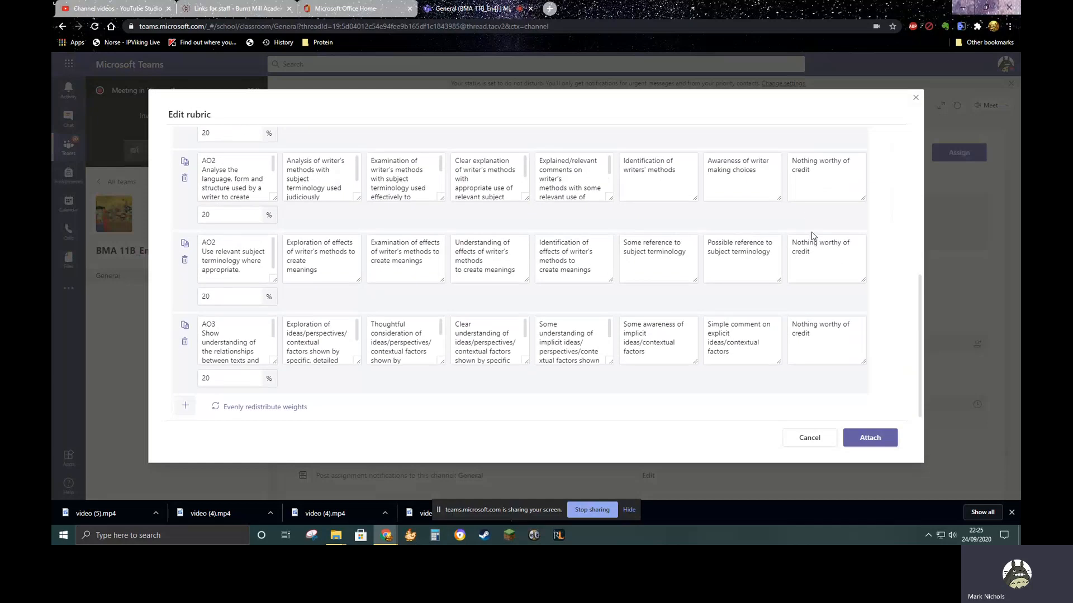
scroll(268, 325, "up", 4)
scroll(229, 313, "up", 1)
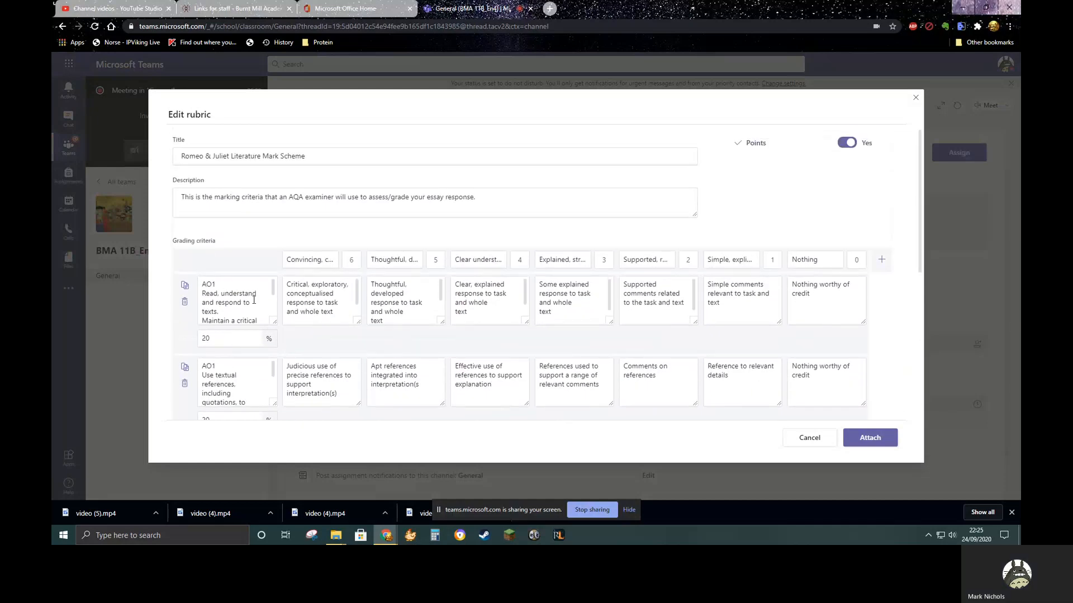
- Read the full descriptions of the two AO1 criteria in the mark scheme
left_click_drag(202, 294, 258, 305)
scroll(256, 300, "down", 1)
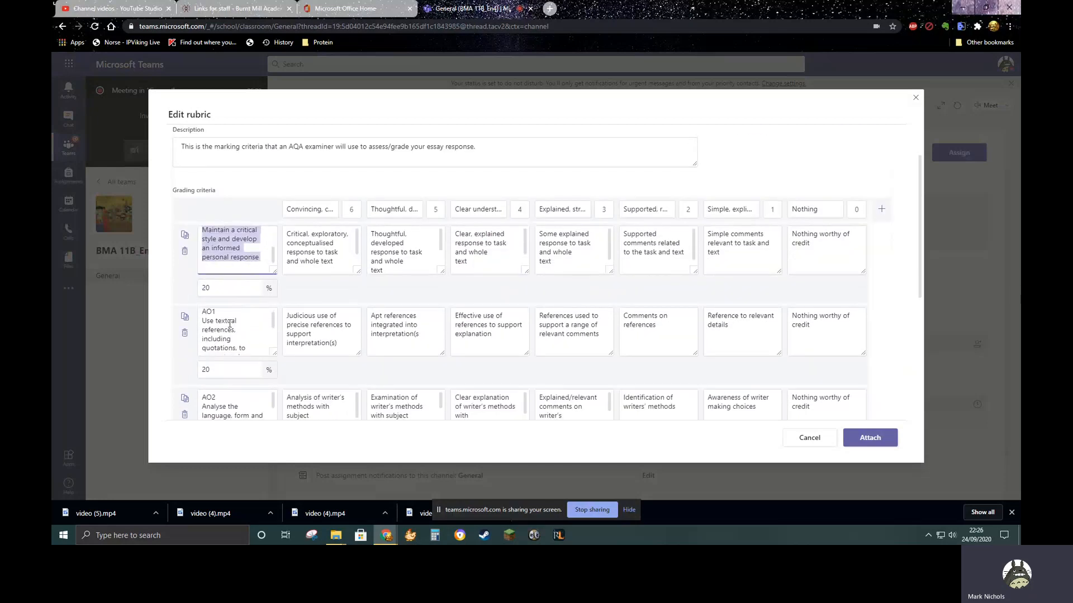
scroll(215, 335, "down", 1)
scroll(215, 335, "up", 1)
left_click_drag(216, 325, 252, 332)
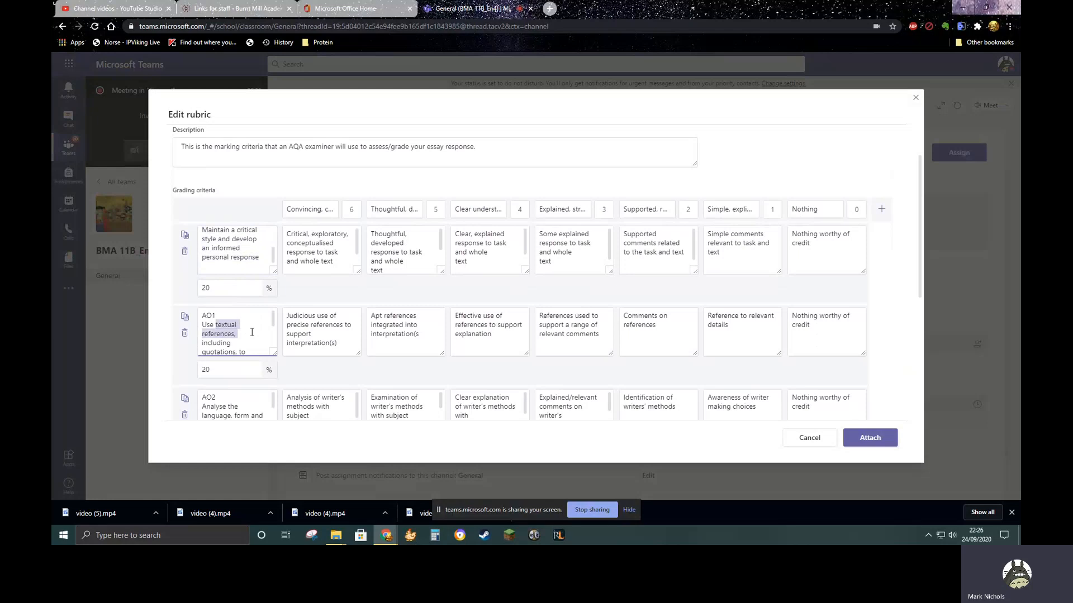
scroll(243, 337, "down", 1)
scroll(240, 259, "up", 1)
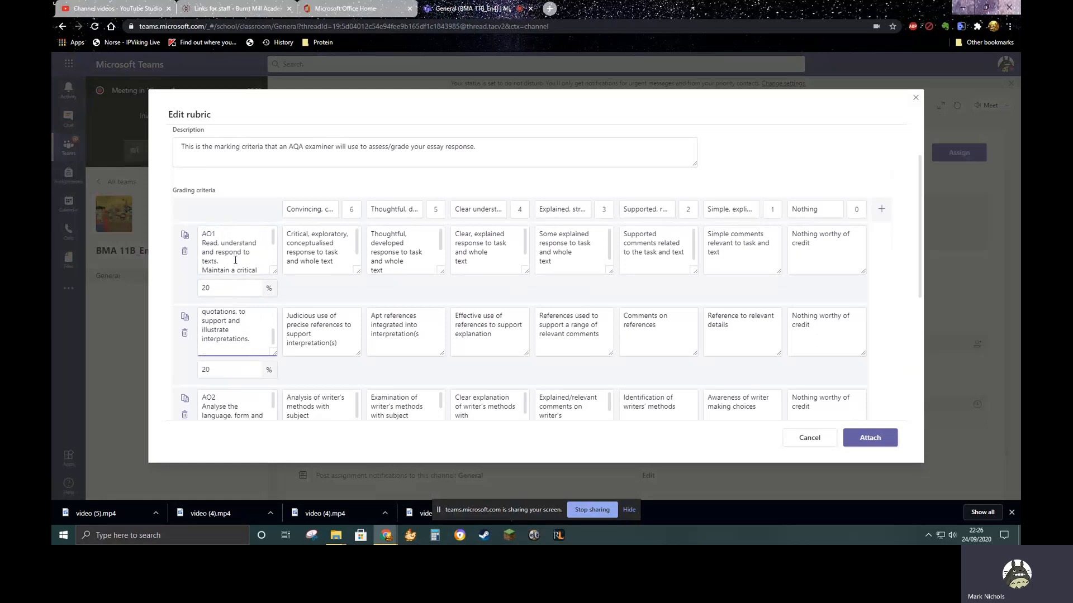
- Check the percentage weights of the AO1 rows and review the AO2 and AO3 criteria with their weights
left_click(233, 293)
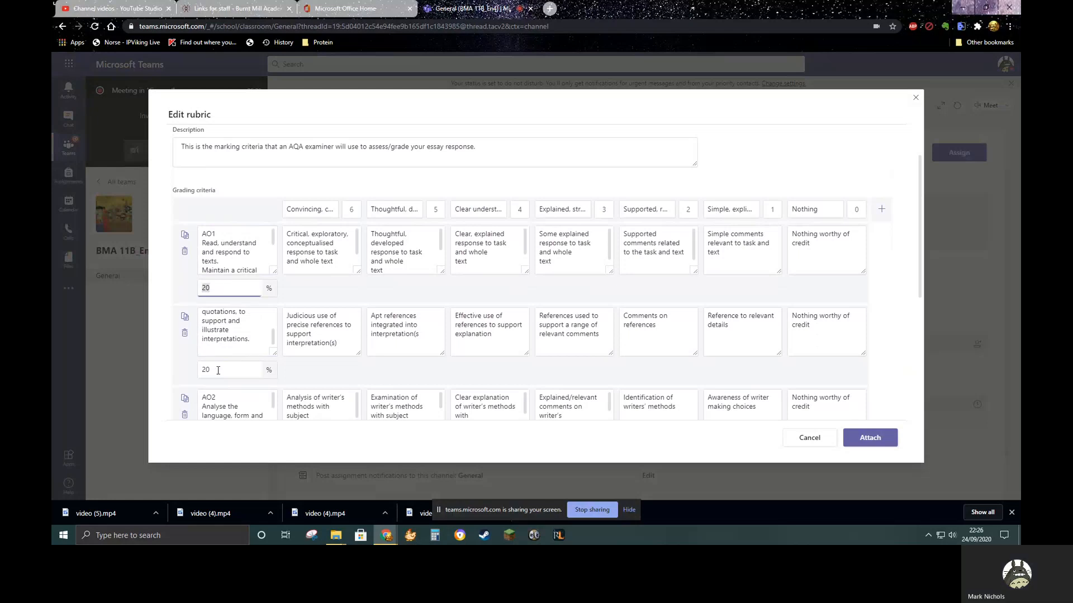
left_click_drag(217, 370, 188, 374)
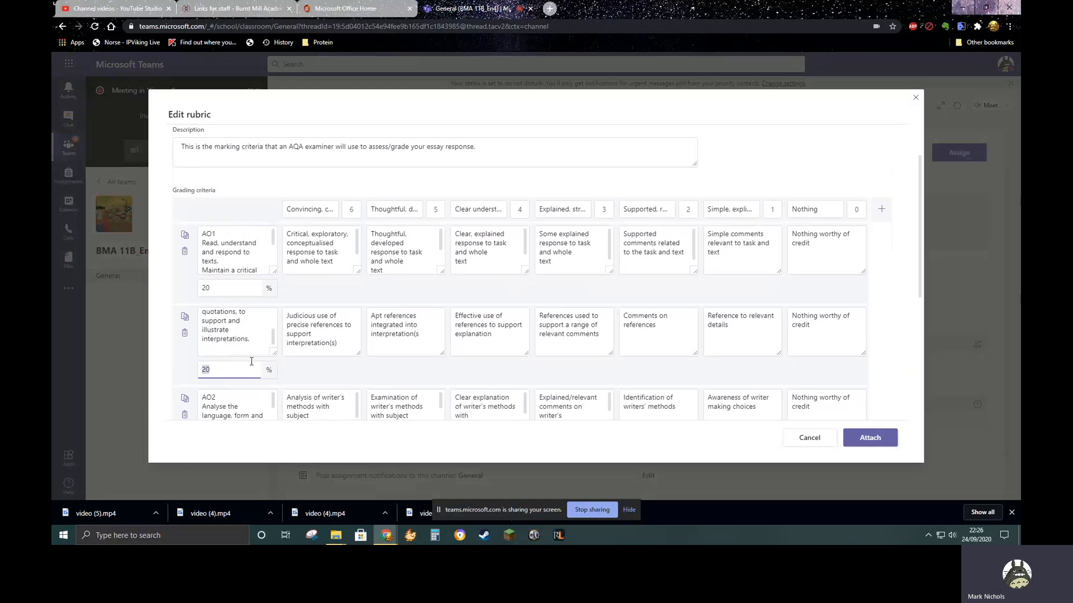
scroll(252, 361, "down", 3)
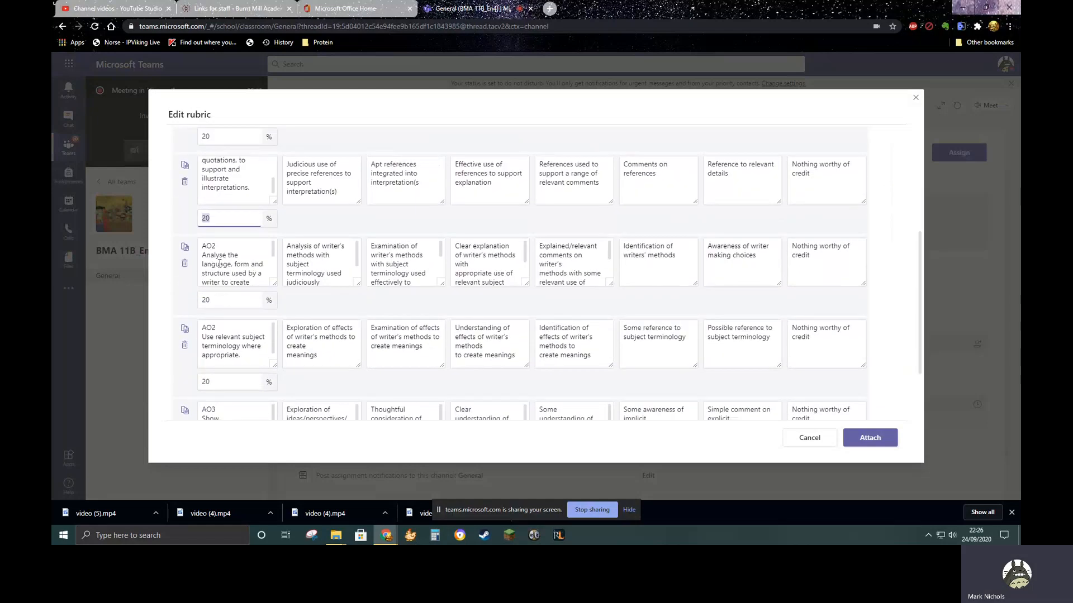
left_click(229, 346)
left_click(234, 275)
scroll(229, 357, "down", 2)
left_click(234, 340)
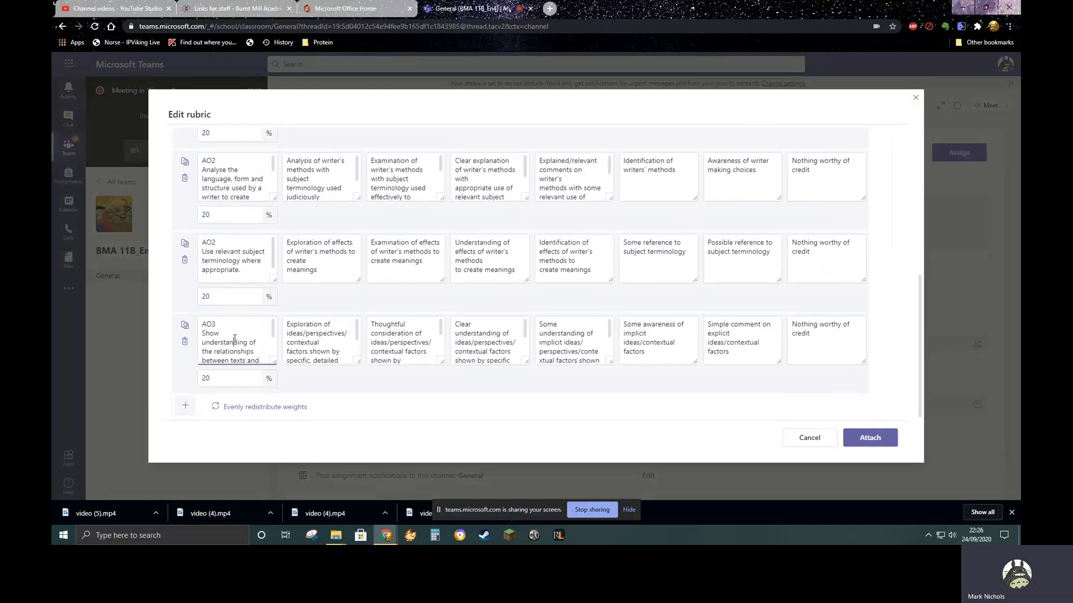
left_click(224, 378)
scroll(247, 374, "up", 5)
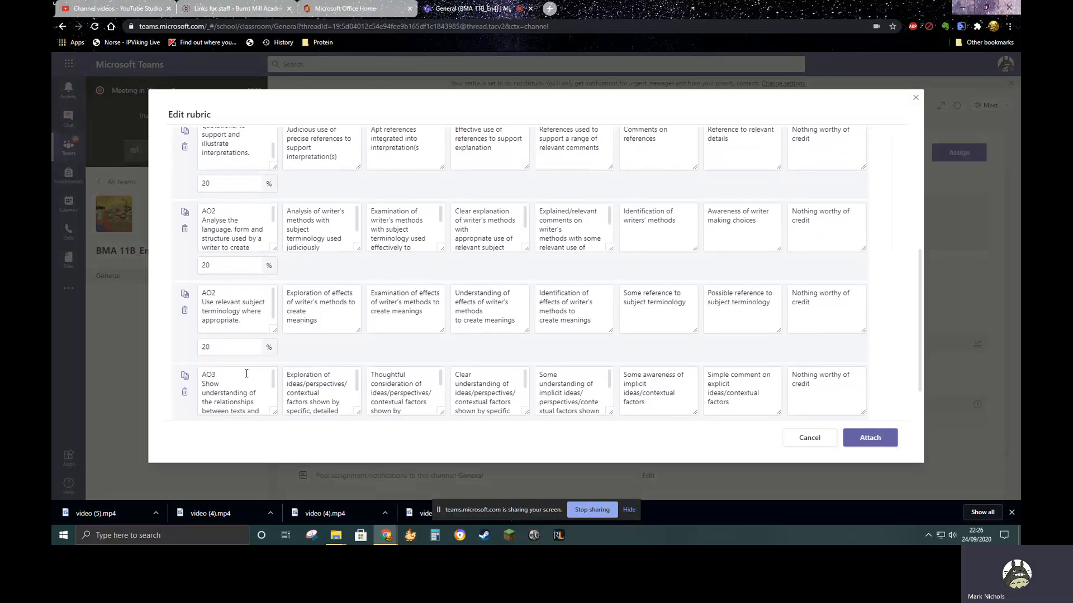
scroll(247, 374, "up", 1)
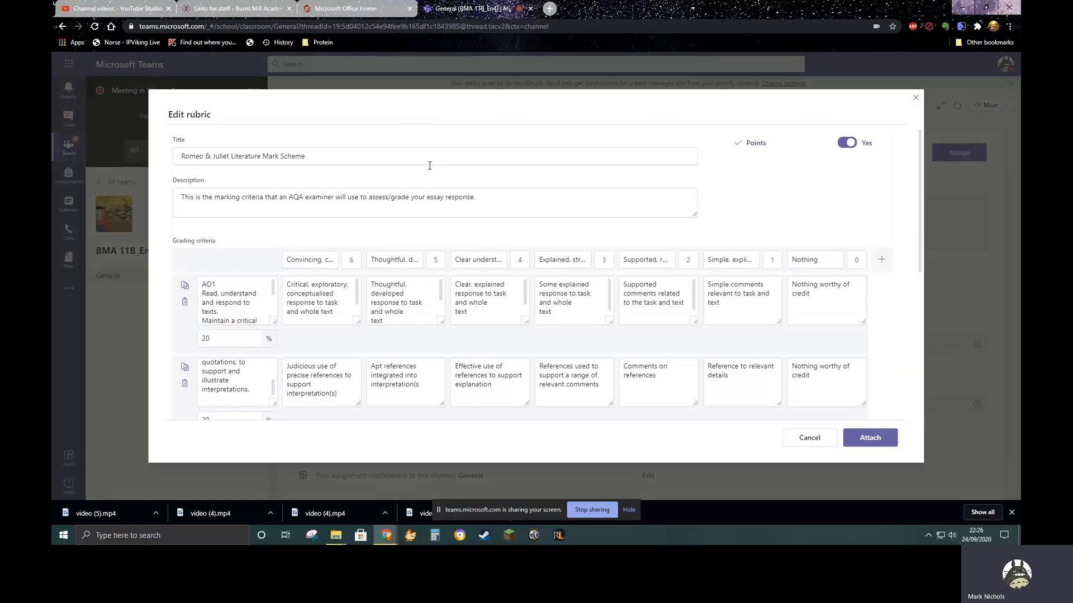
- Review the level descriptors across the mark scheme and attach the rubric to the assignment
scroll(384, 289, "down", 1)
scroll(329, 312, "down", 1)
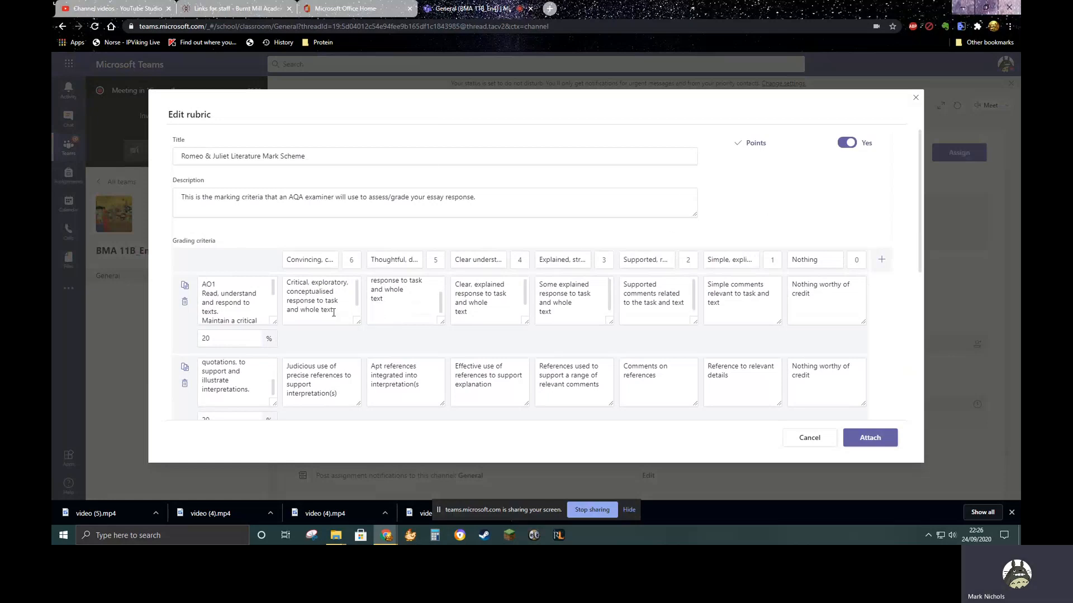
scroll(879, 336, "down", 5)
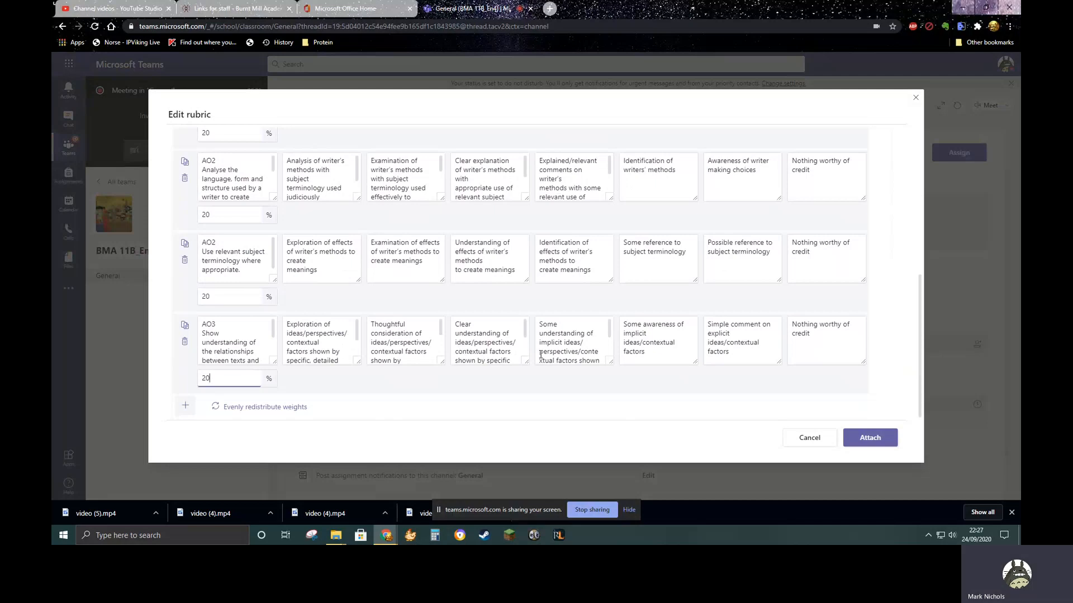
scroll(774, 323, "up", 2)
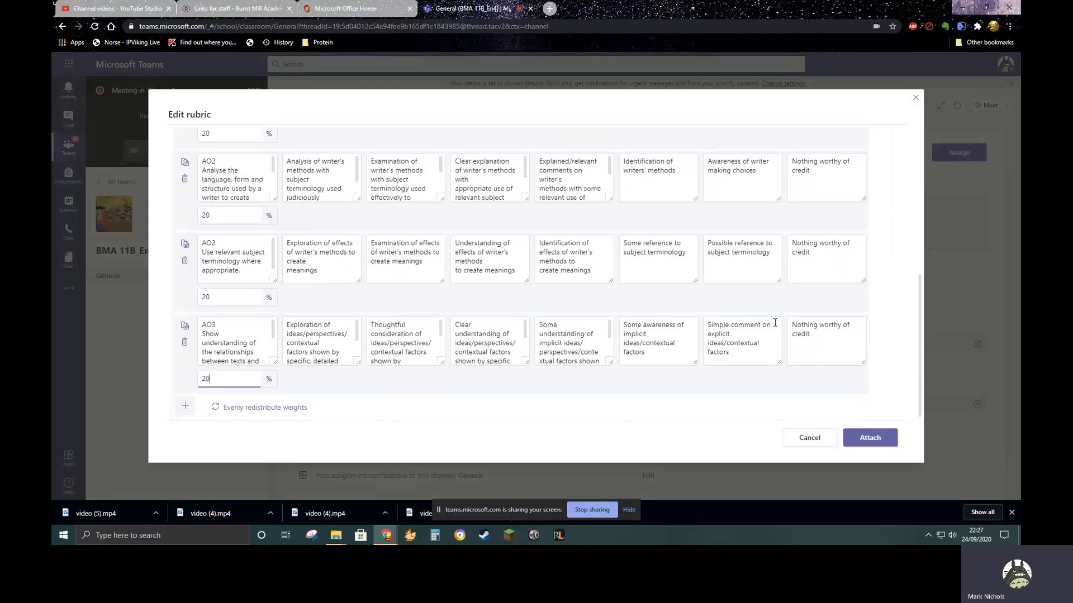
scroll(774, 323, "up", 4)
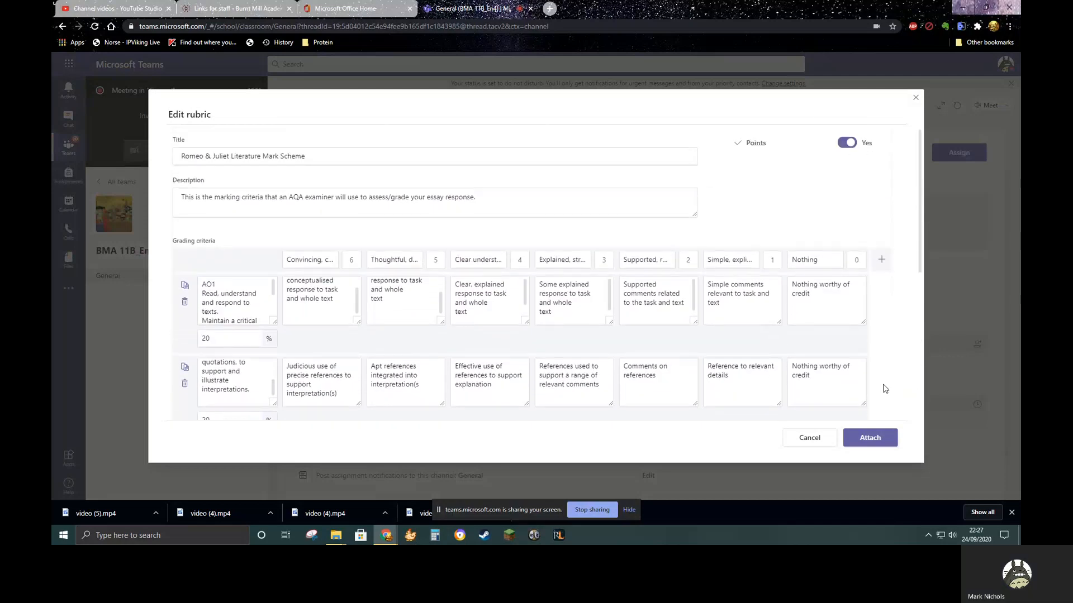
left_click(875, 446)
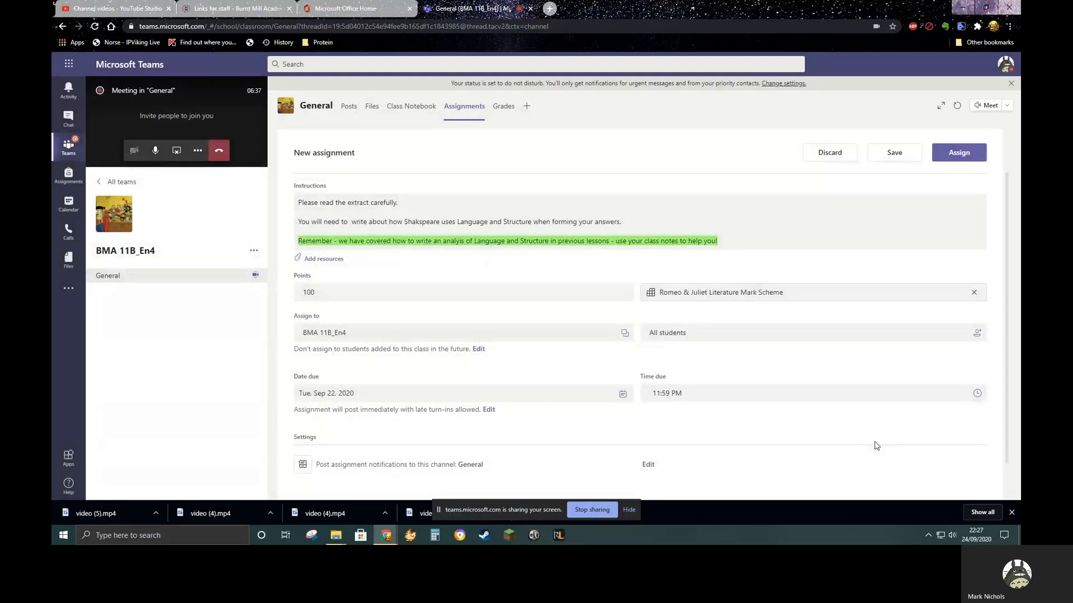
- Set the assignment's points to 30
scroll(423, 366, "down", 1)
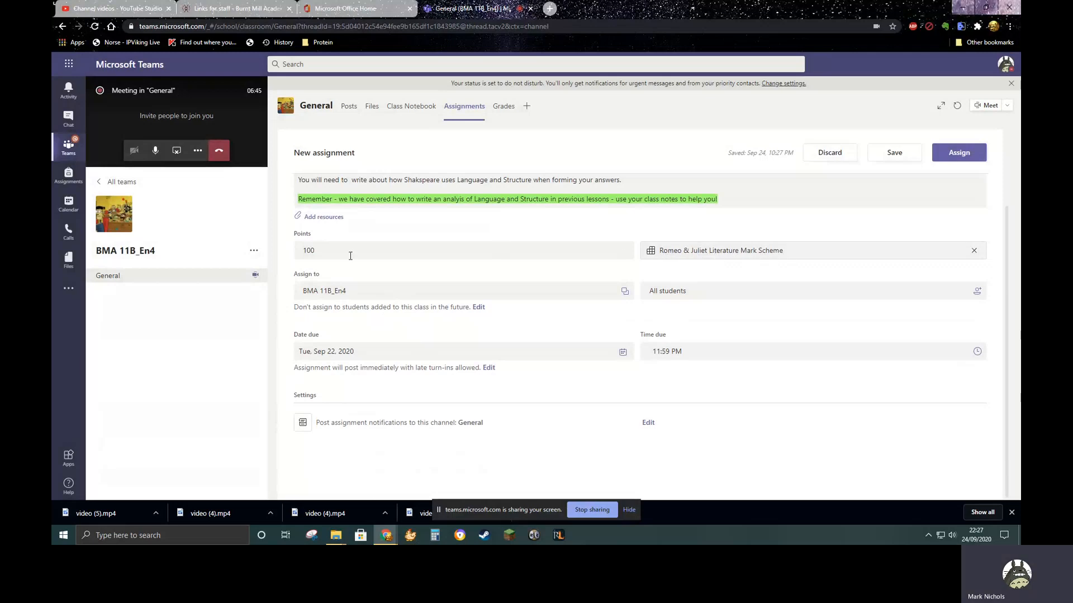
left_click(316, 251)
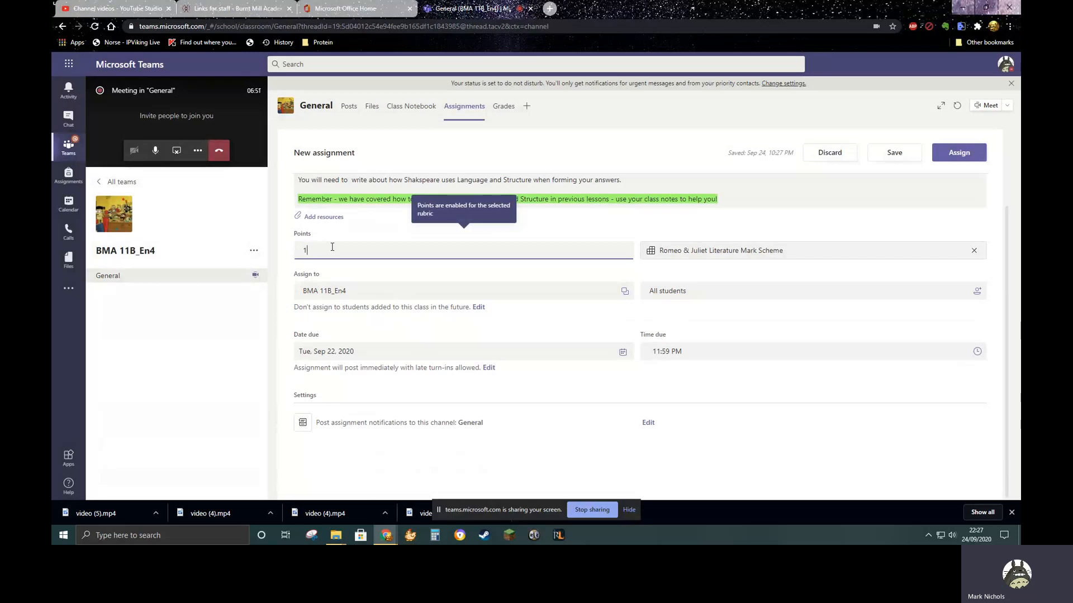
key("BackSpace")
type("30")
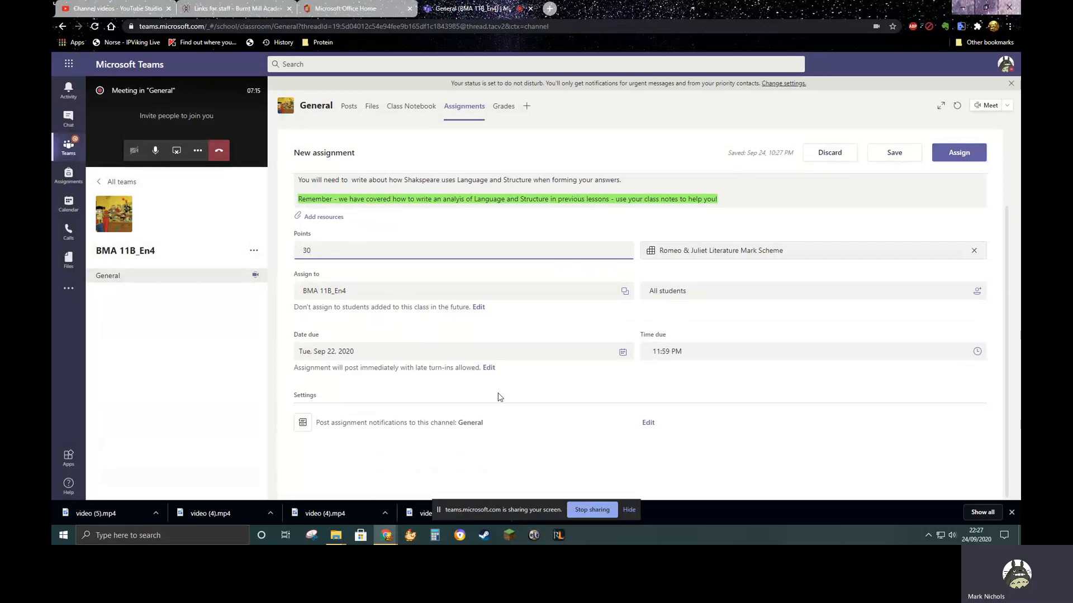
- Set the assignment's due date to Sunday, September 27, 2020, with a due time of 8:00 PM
left_click(360, 352)
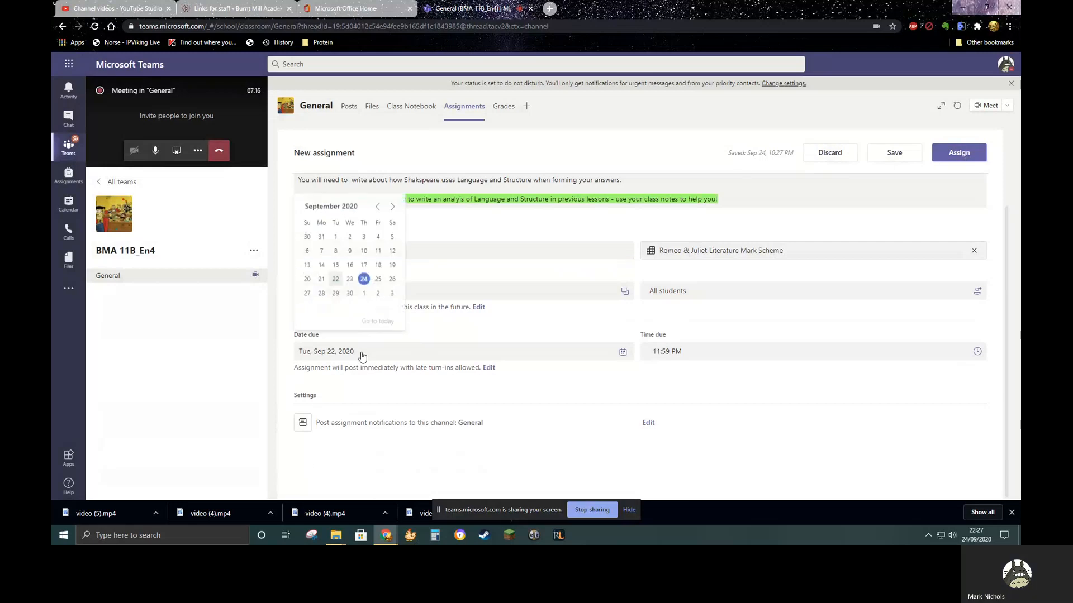
left_click(307, 292)
left_click(977, 352)
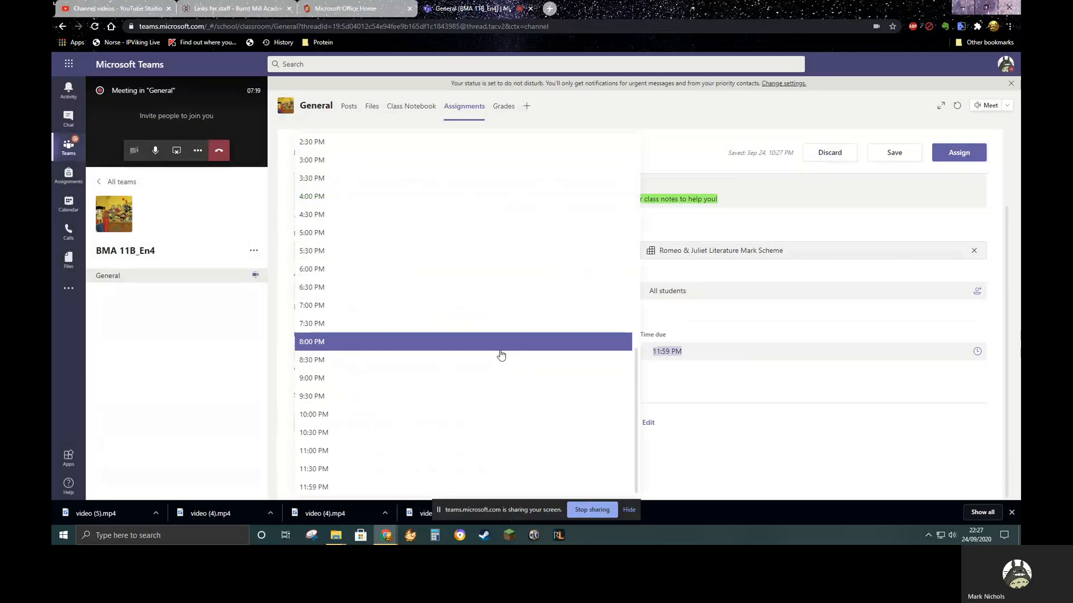
left_click(311, 341)
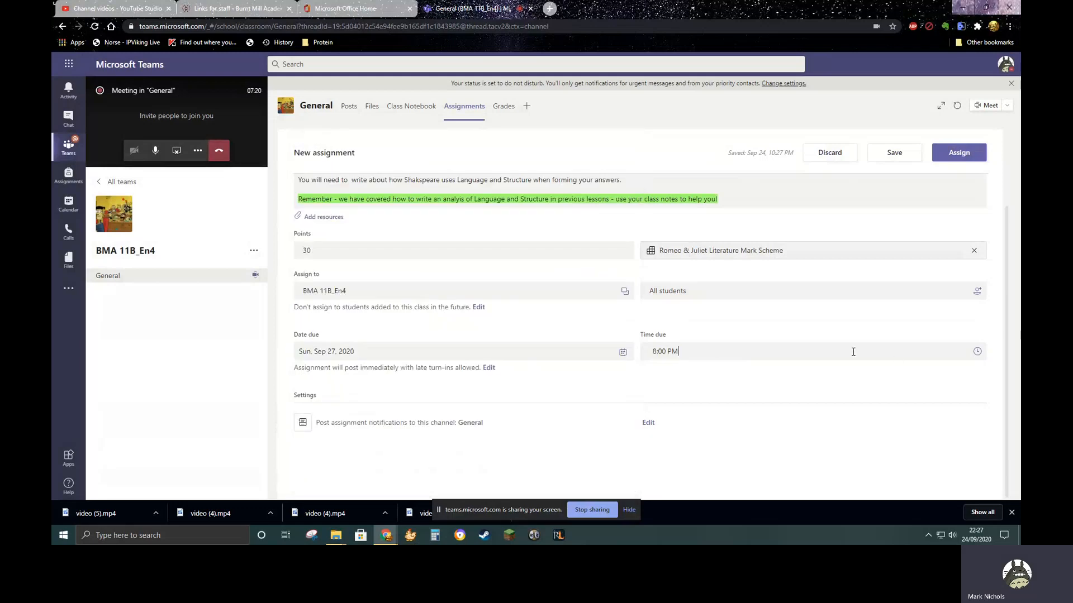
- Assign the assignment to the class and check the Academic Writing task in its student view
left_click(957, 157)
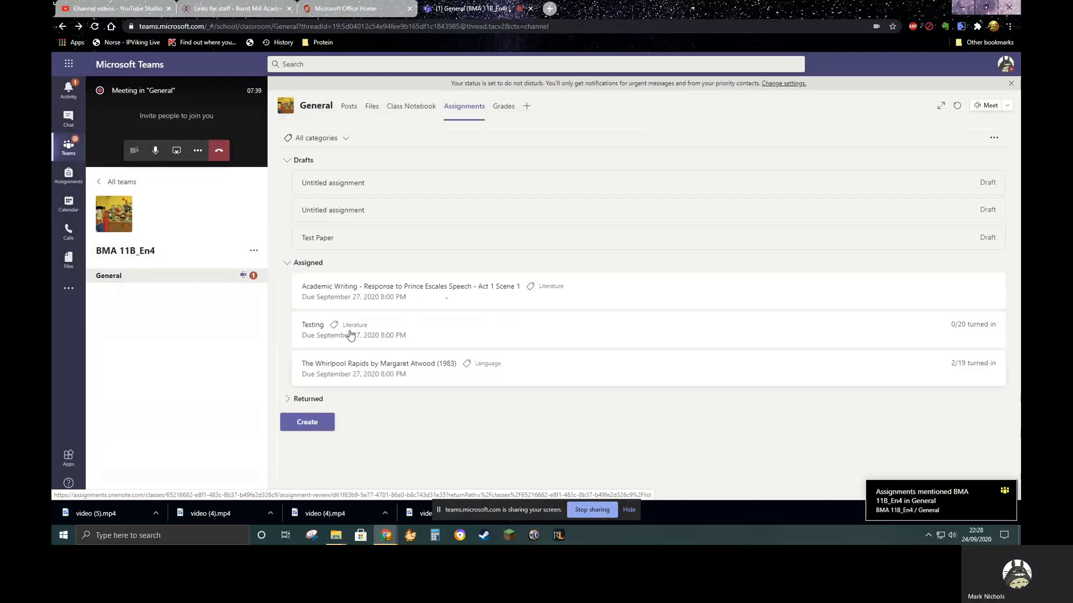
left_click(418, 291)
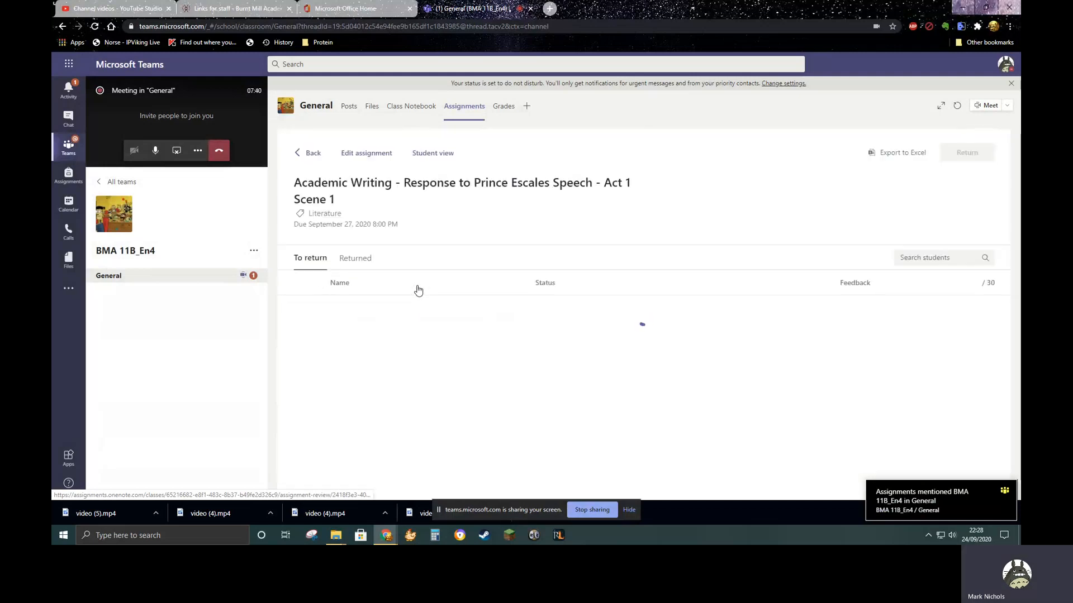
left_click(425, 159)
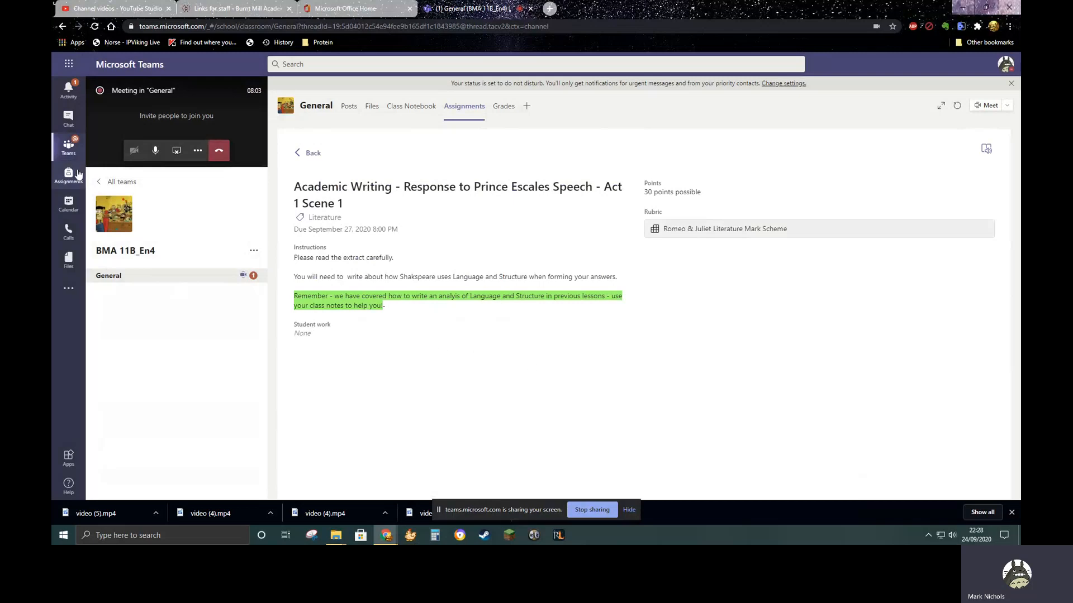
- In the BMA 10B_En4 team, open a student's turned-in work for the Romeo & Juliet - Act 1 Scene 1 Question assignment
left_click(73, 150)
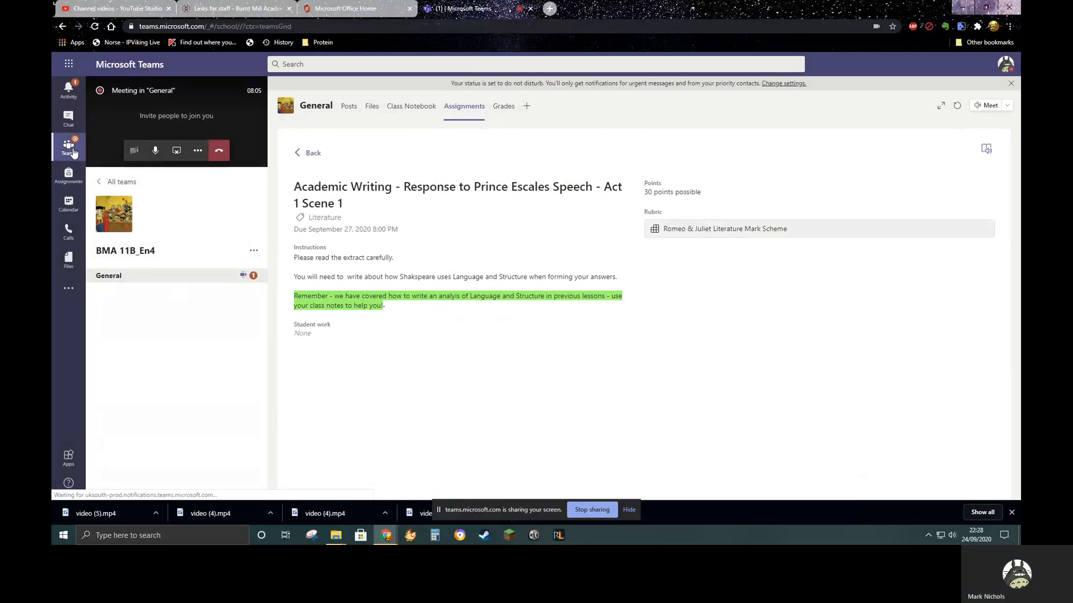
left_click(553, 202)
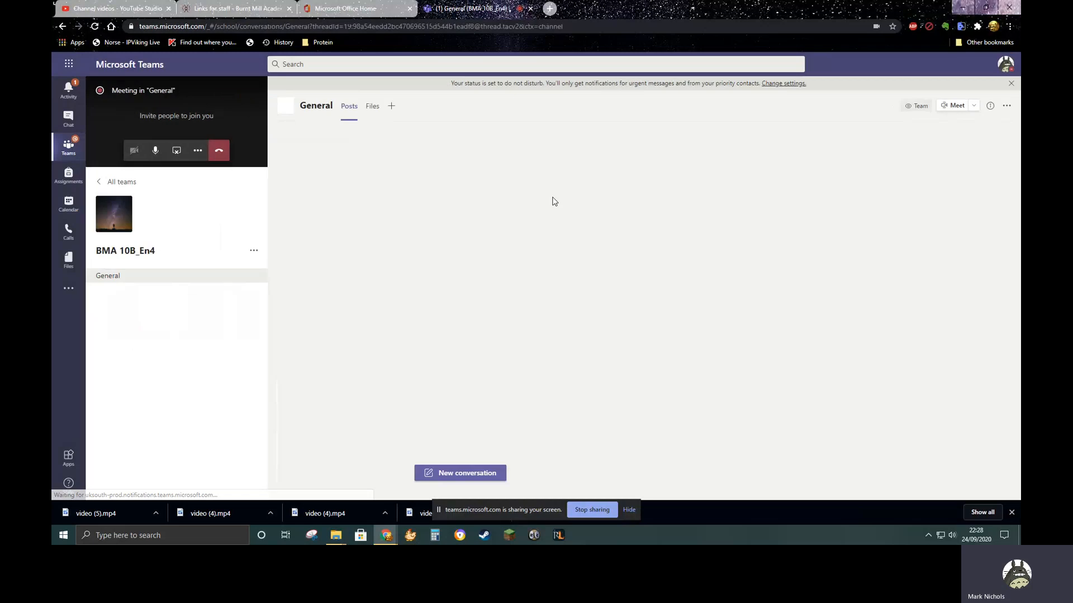
scroll(435, 175, "up", 15)
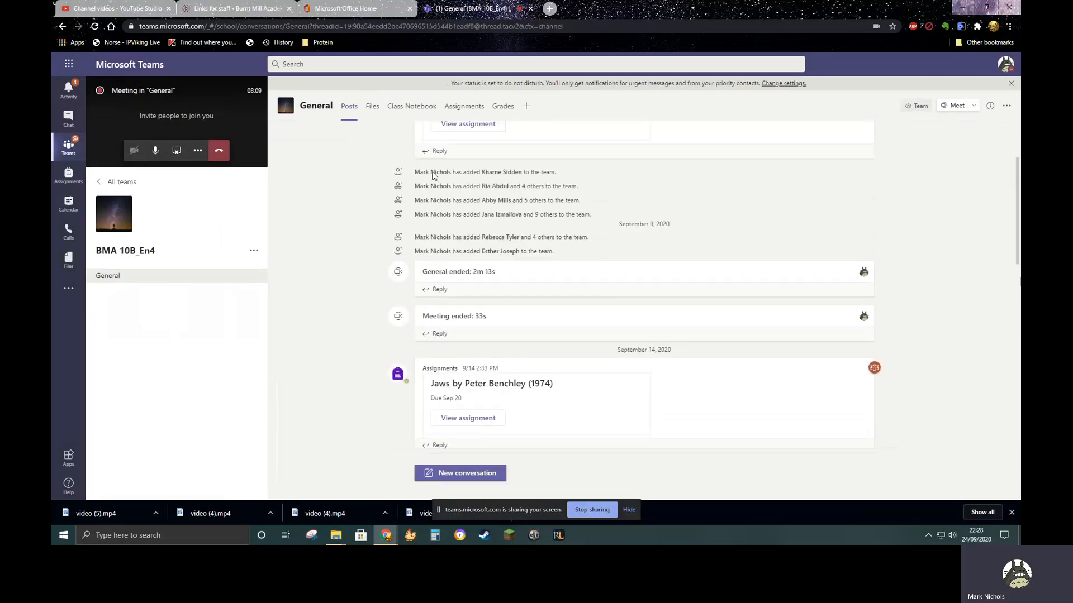
left_click(463, 108)
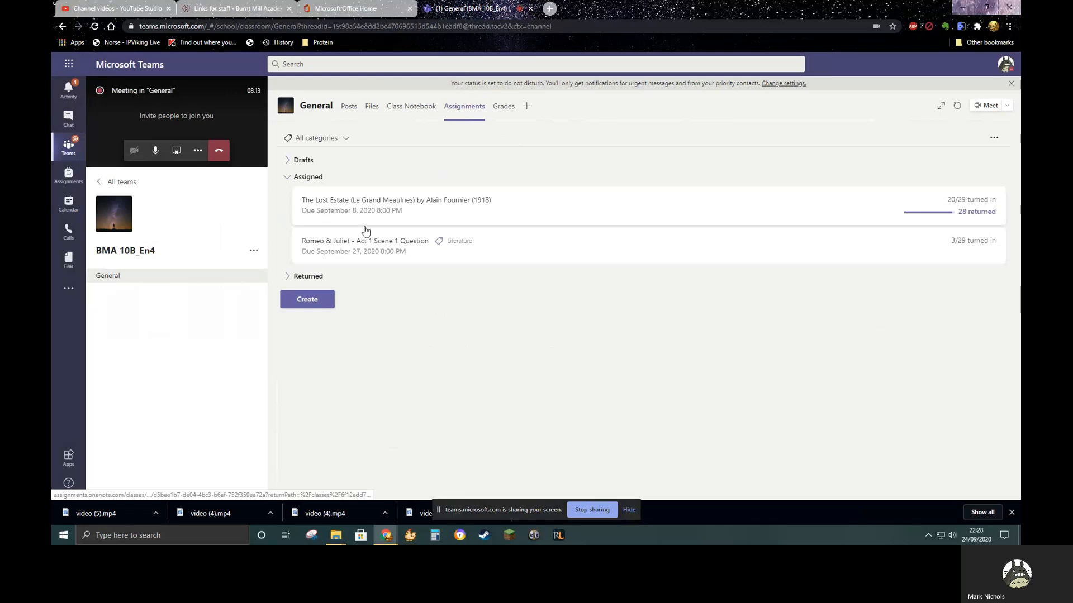
left_click(375, 250)
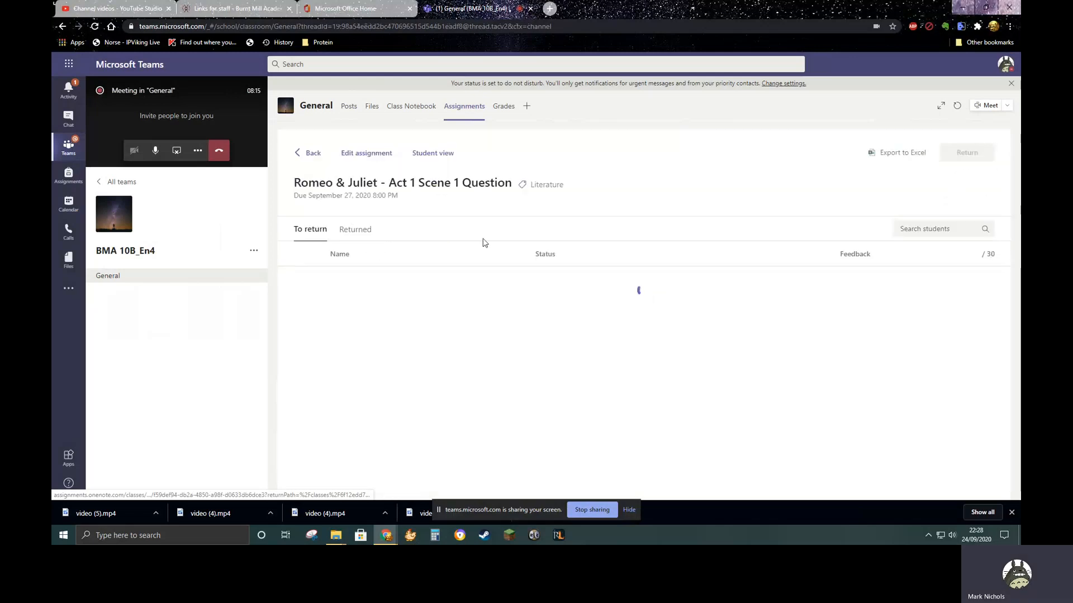
scroll(594, 263, "down", 7)
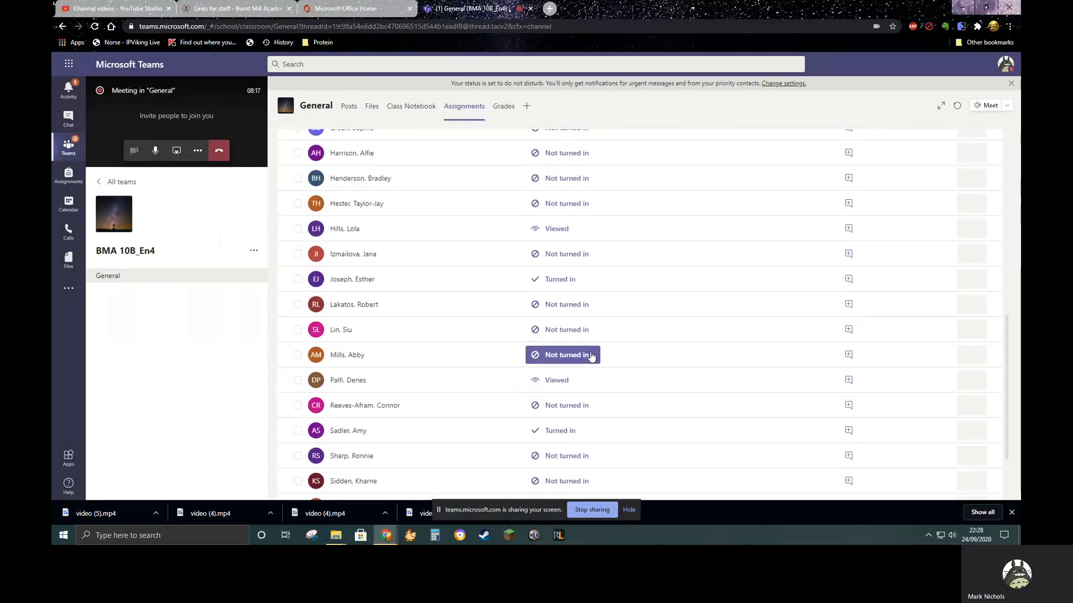
left_click(551, 433)
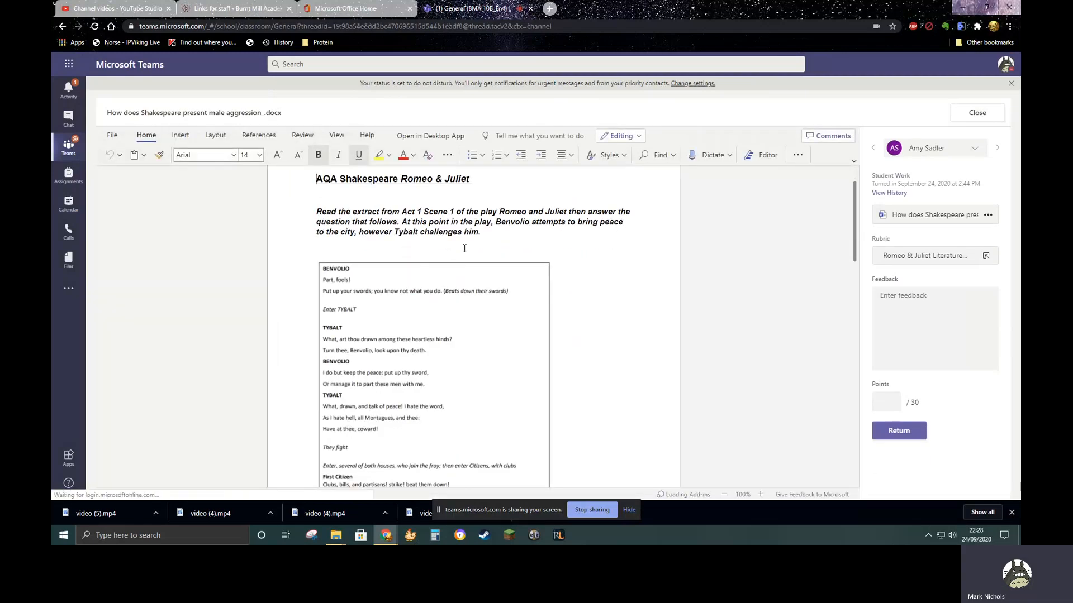
- Read through the student's document, from the play extract and the question to the full written answer
scroll(532, 247, "down", 1)
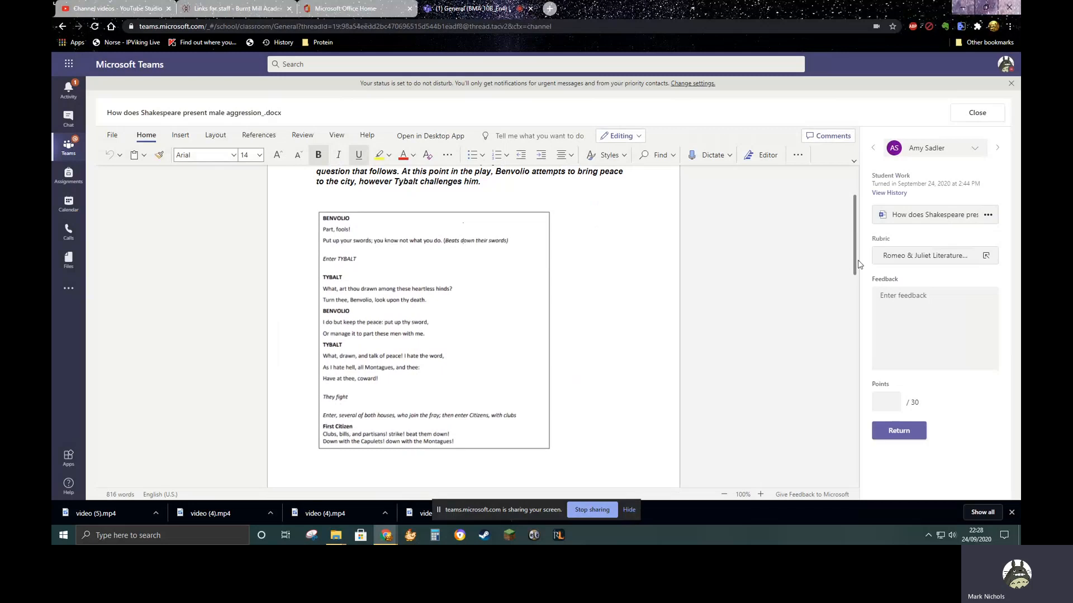
scroll(859, 263, "down", 2)
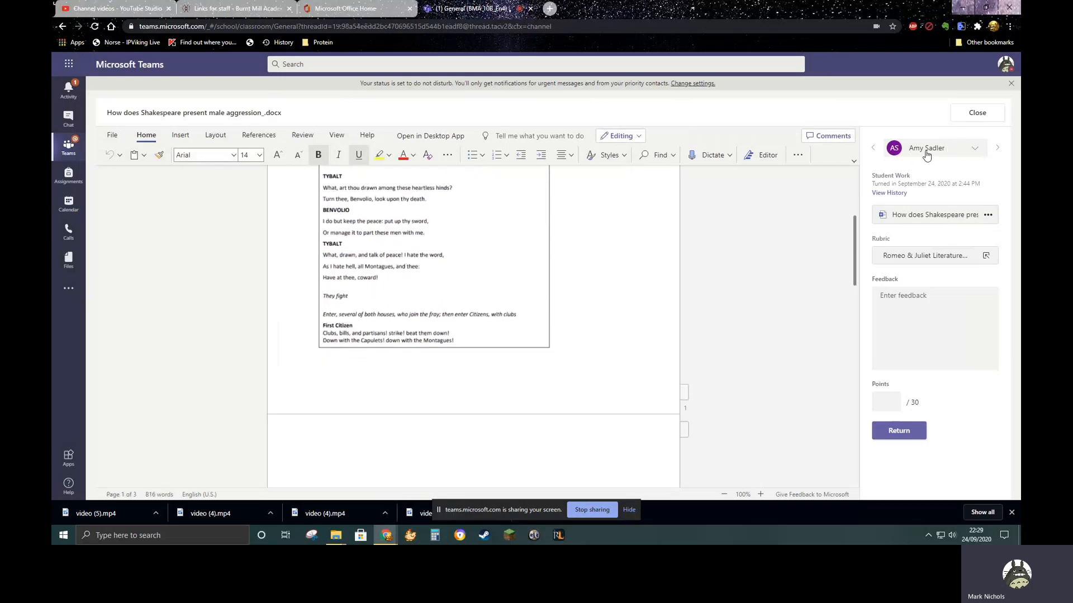
scroll(555, 313, "down", 6)
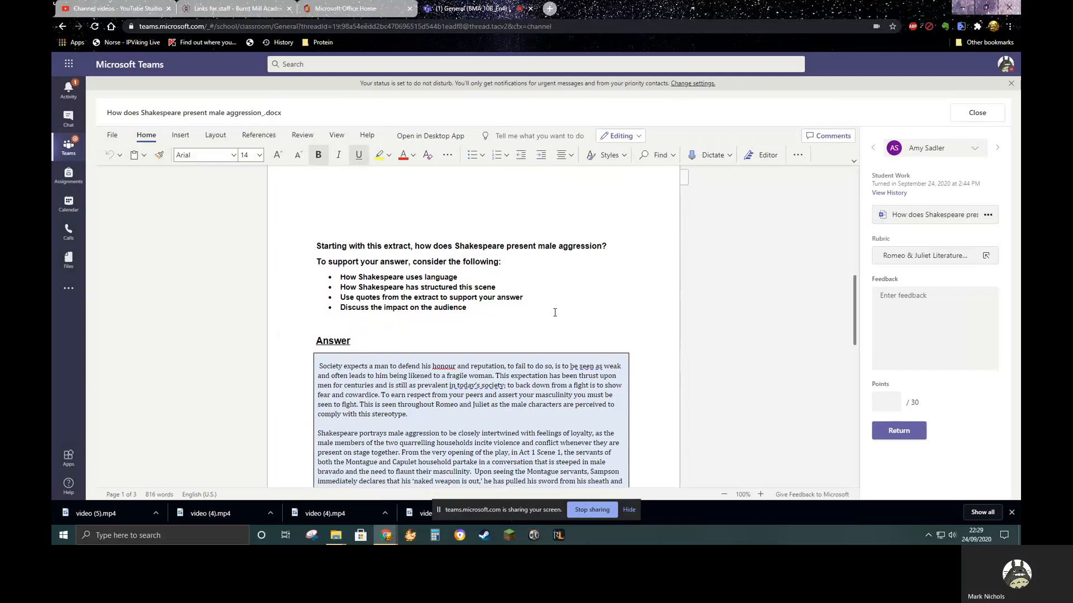
scroll(555, 313, "down", 2)
scroll(554, 313, "down", 6)
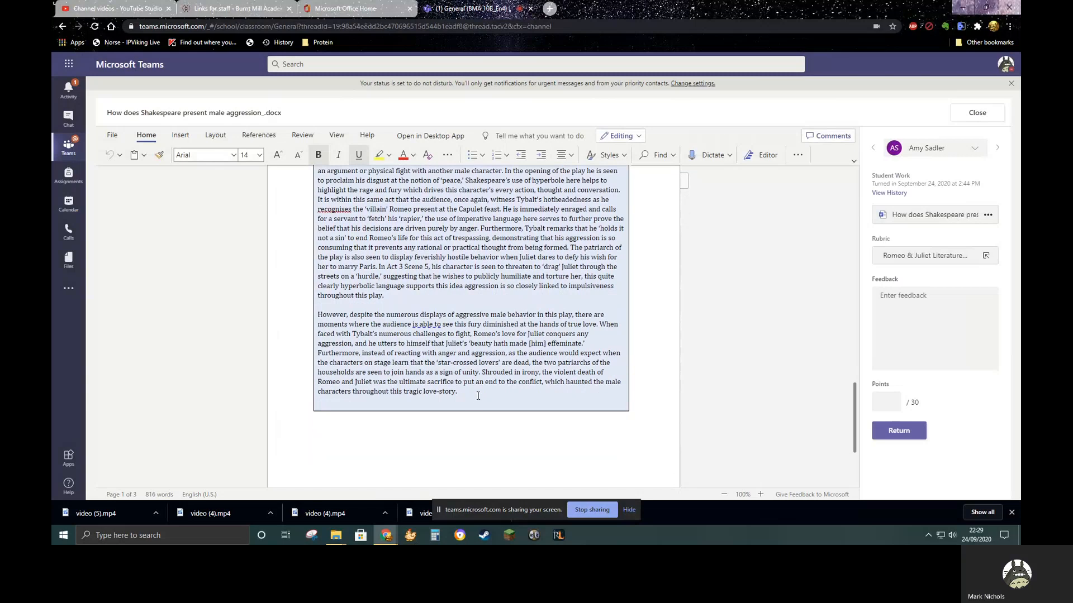
left_click_drag(464, 407, 322, 250)
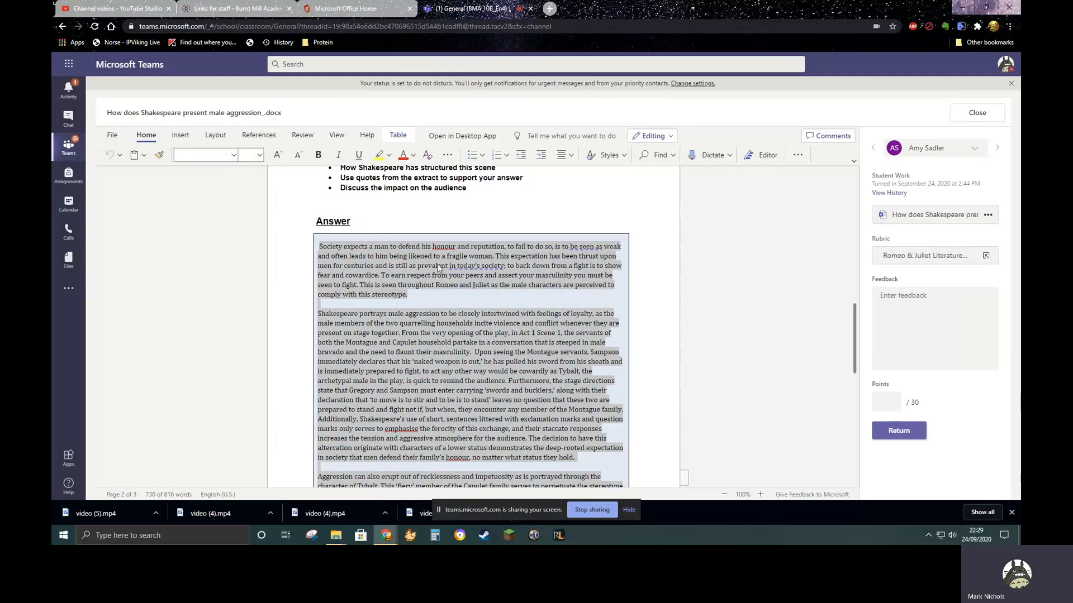
key("Left")
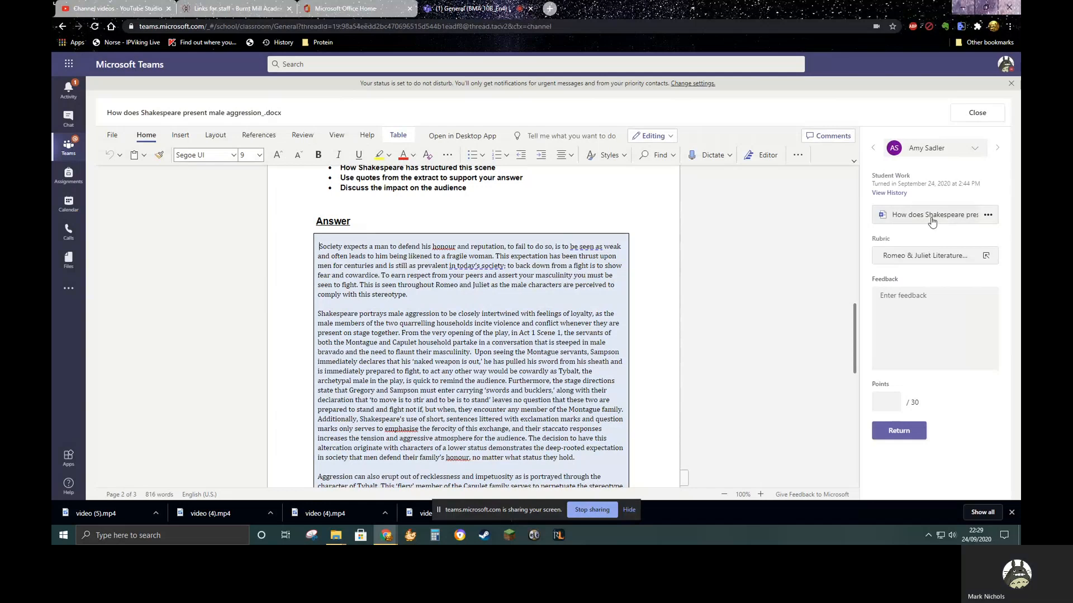
- Open the Romeo & Juliet rubric and rate the AO1 read, understand and respond criterion as Clear understanding, 4 points
left_click(920, 261)
scroll(523, 281, "down", 1)
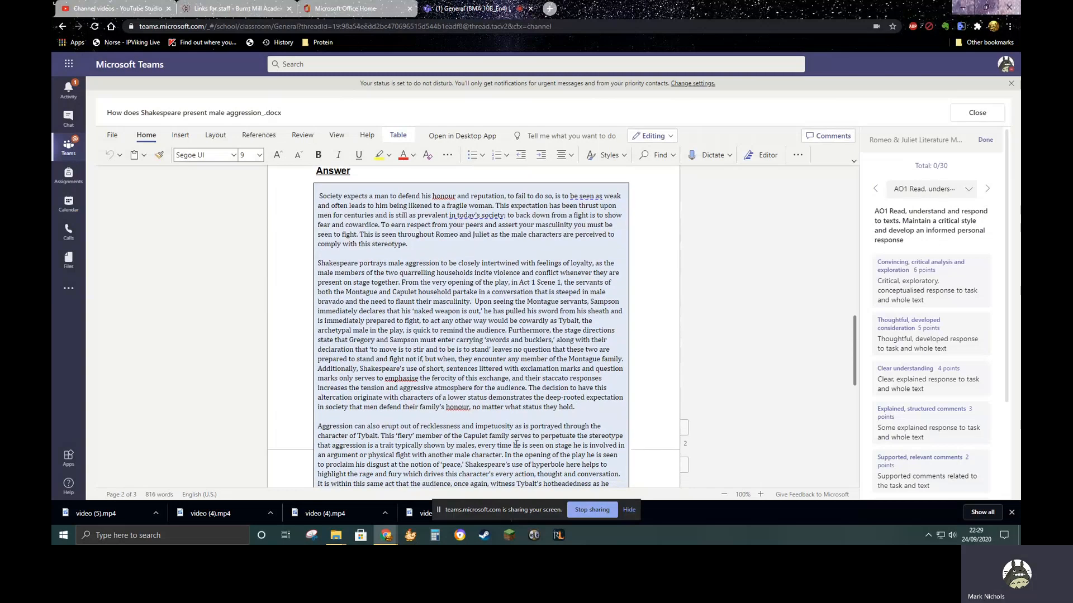
scroll(916, 335, "down", 1)
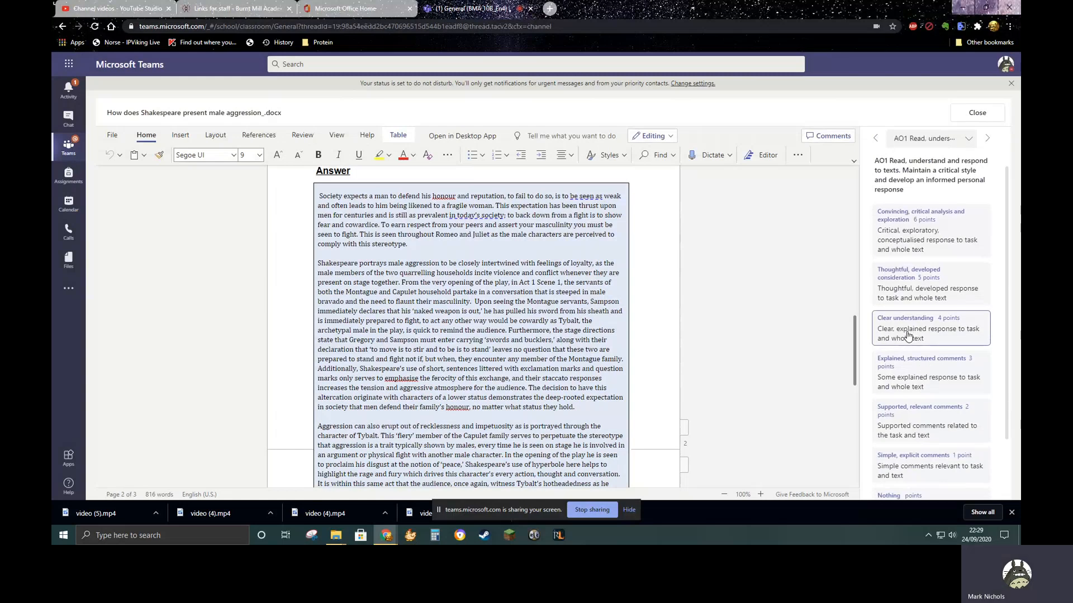
left_click(908, 336)
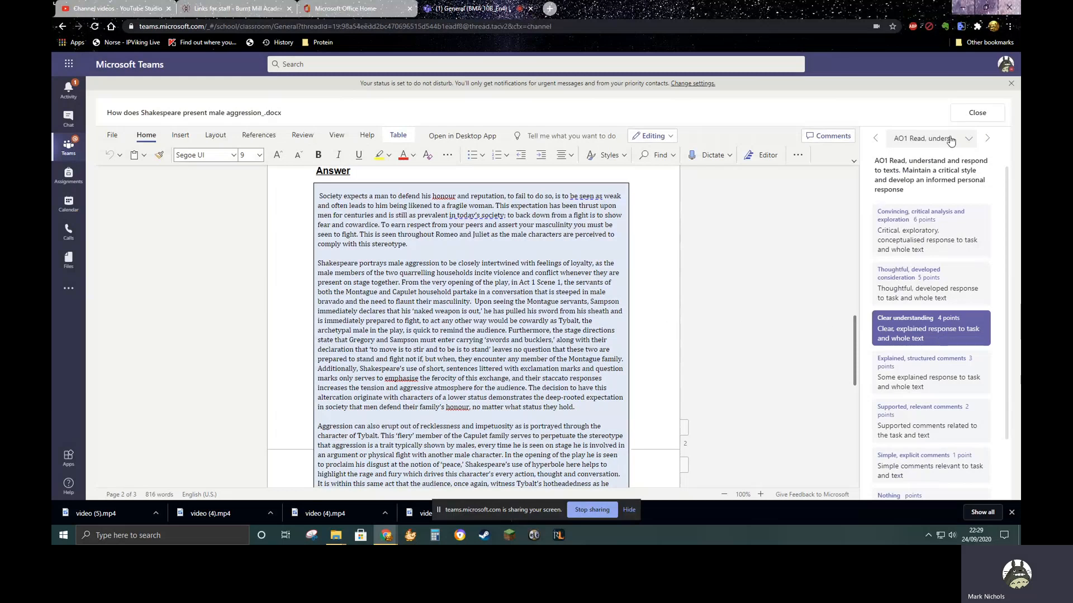
- Check the answer's use of quotations and rate the AO1 textual references criterion as Thoughtful, developed consideration, 5 points
left_click(987, 138)
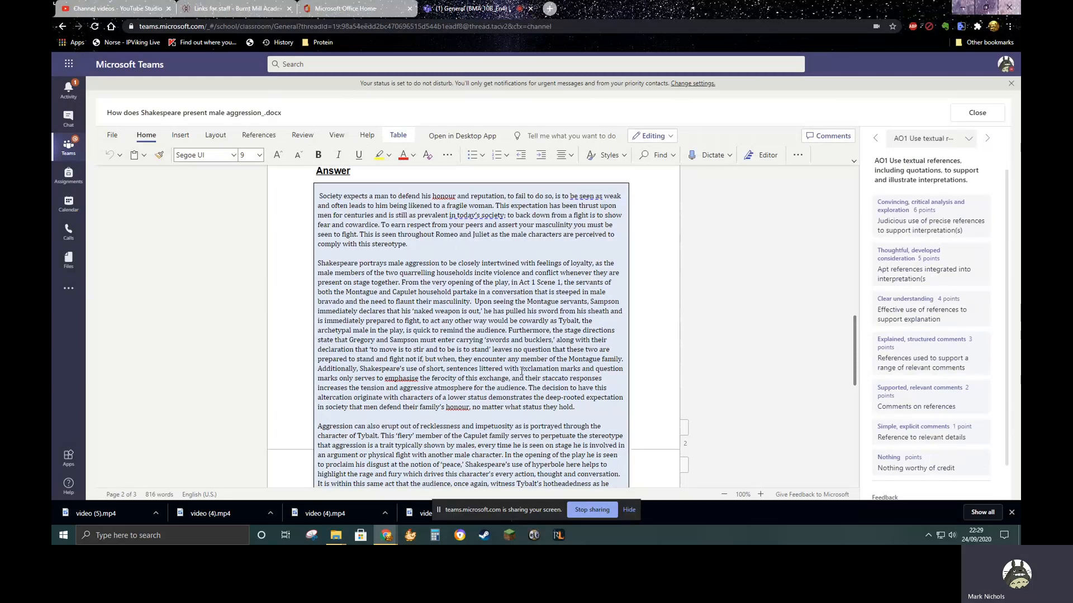
scroll(521, 371, "down", 5)
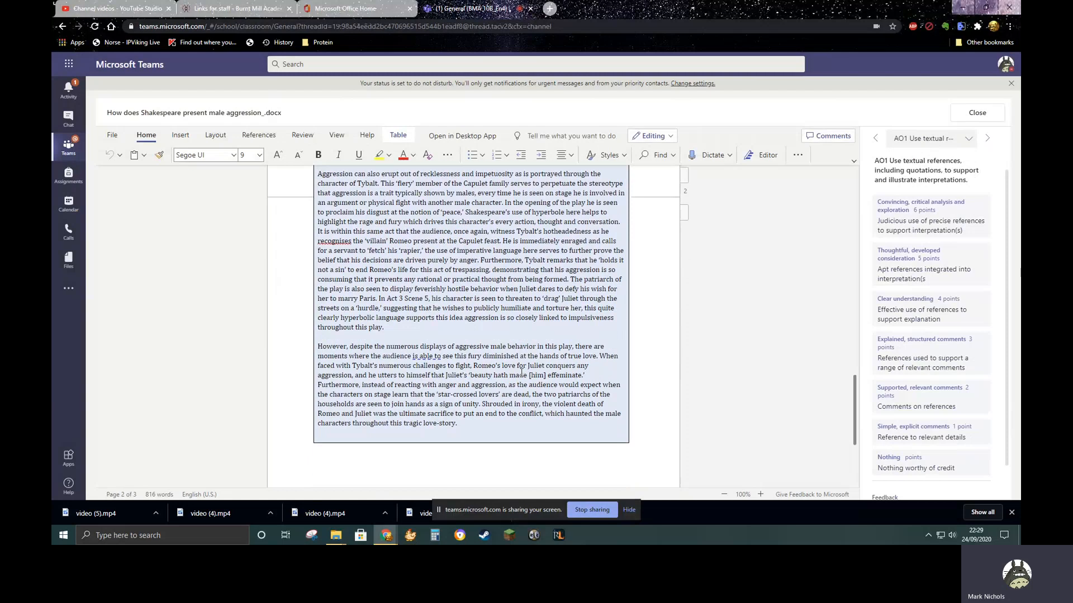
scroll(521, 371, "up", 4)
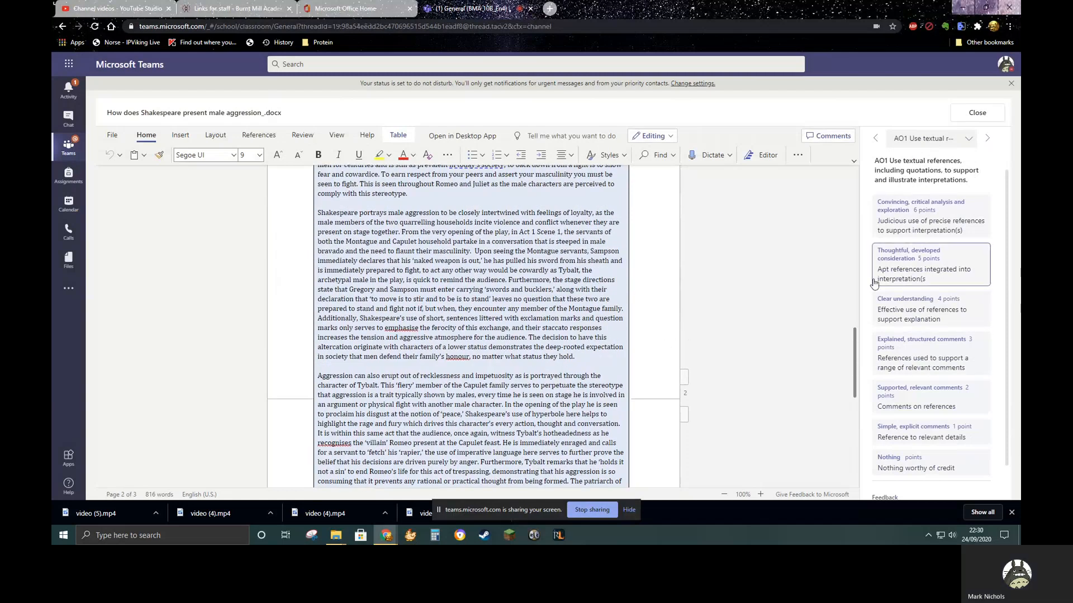
left_click(919, 269)
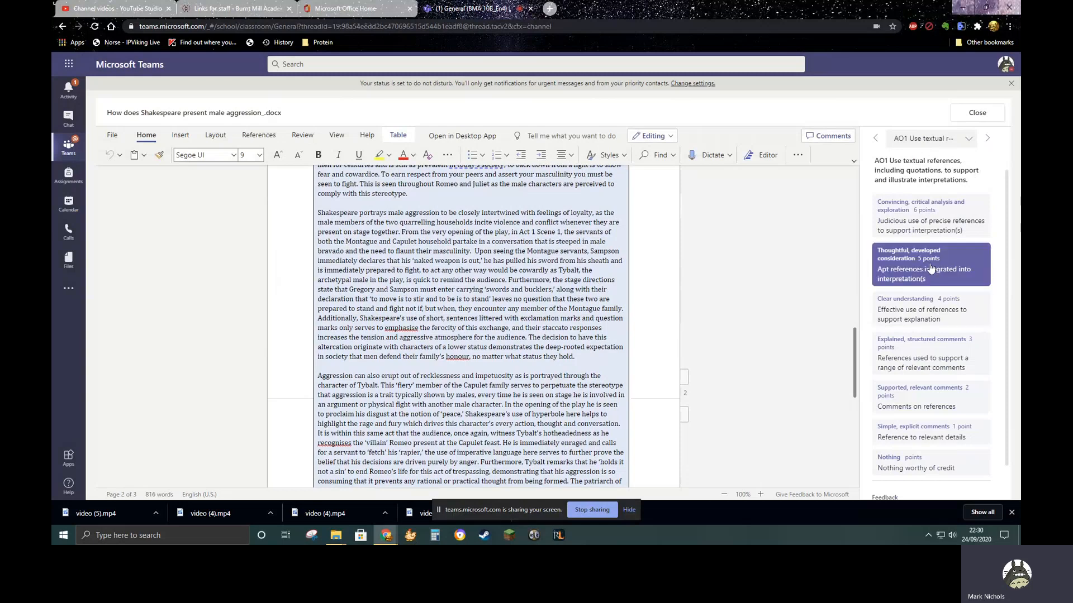
- Rate the AO2 criterion on analysing language, form and structure as Clear understanding, 4 points
left_click(988, 138)
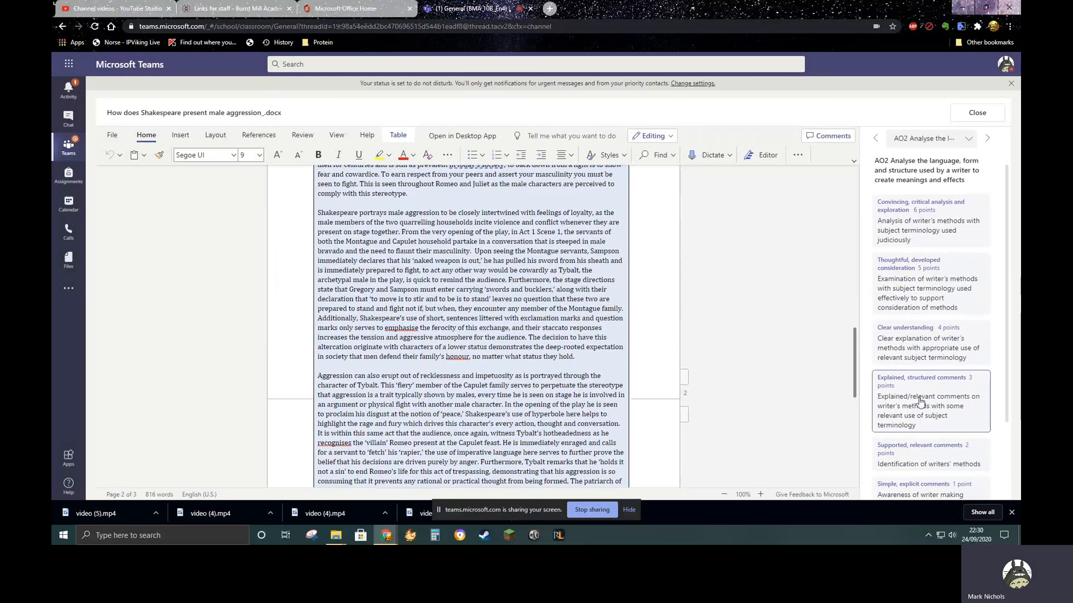
scroll(897, 334, "down", 1)
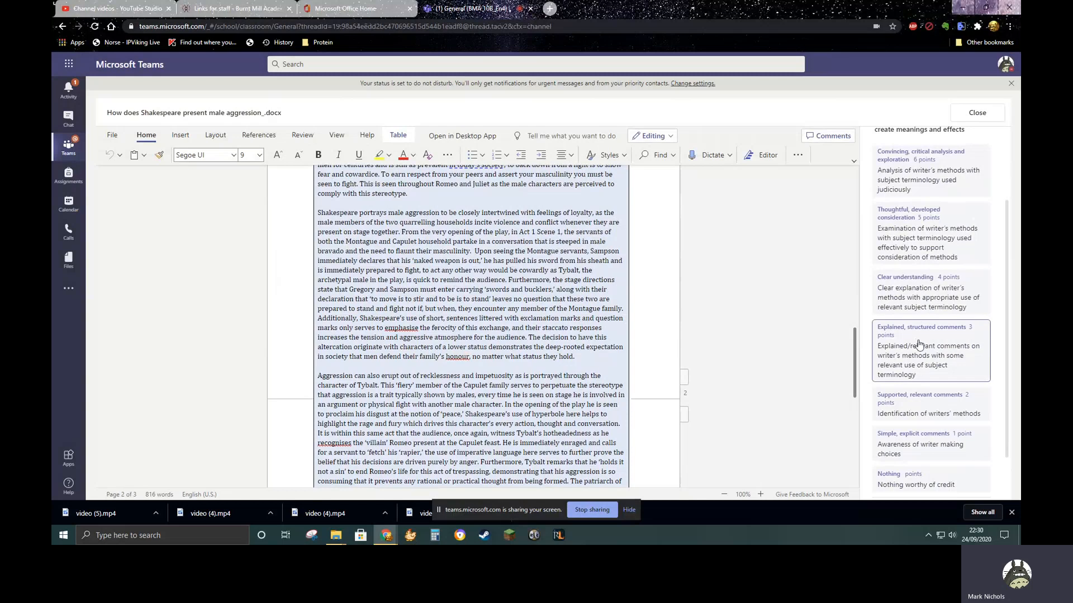
left_click(915, 289)
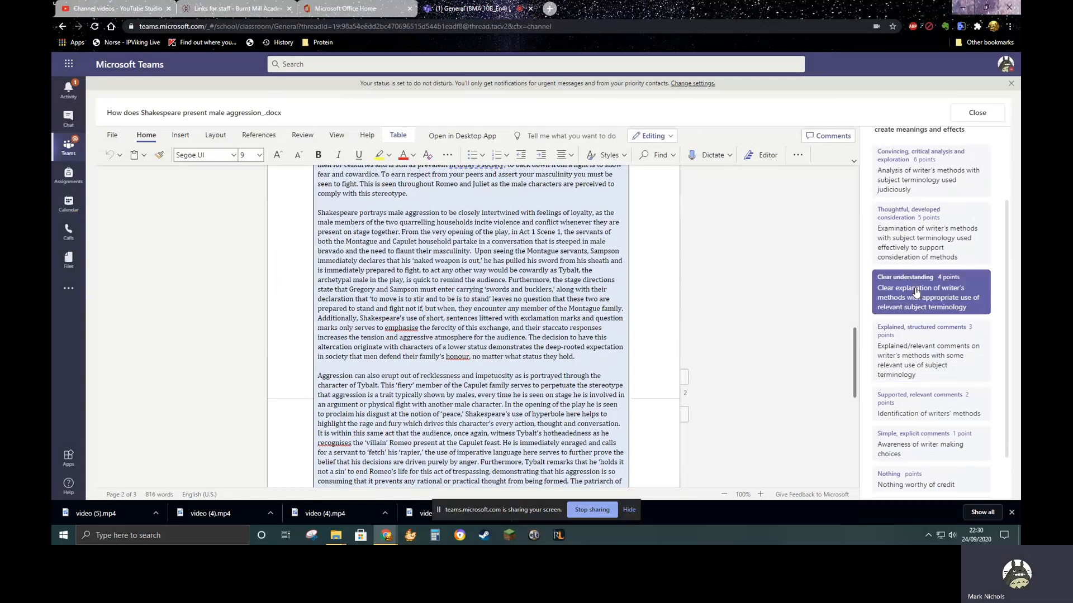
scroll(941, 207, "up", 2)
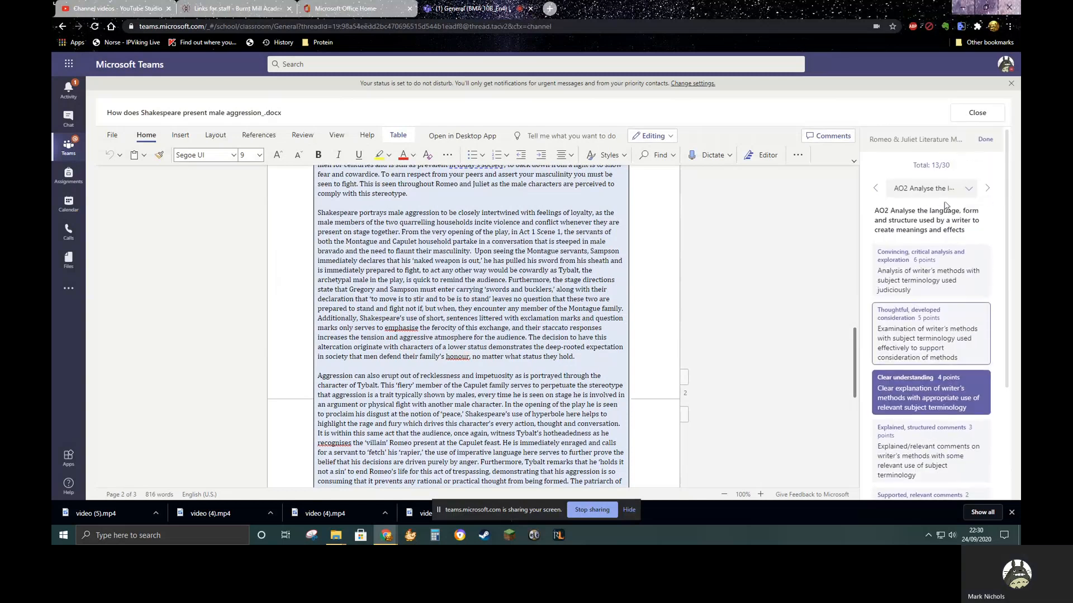
- Rate the AO2 criterion on using relevant subject terminology as Clear understanding, 4 points
left_click(987, 193)
scroll(928, 268, "down", 1)
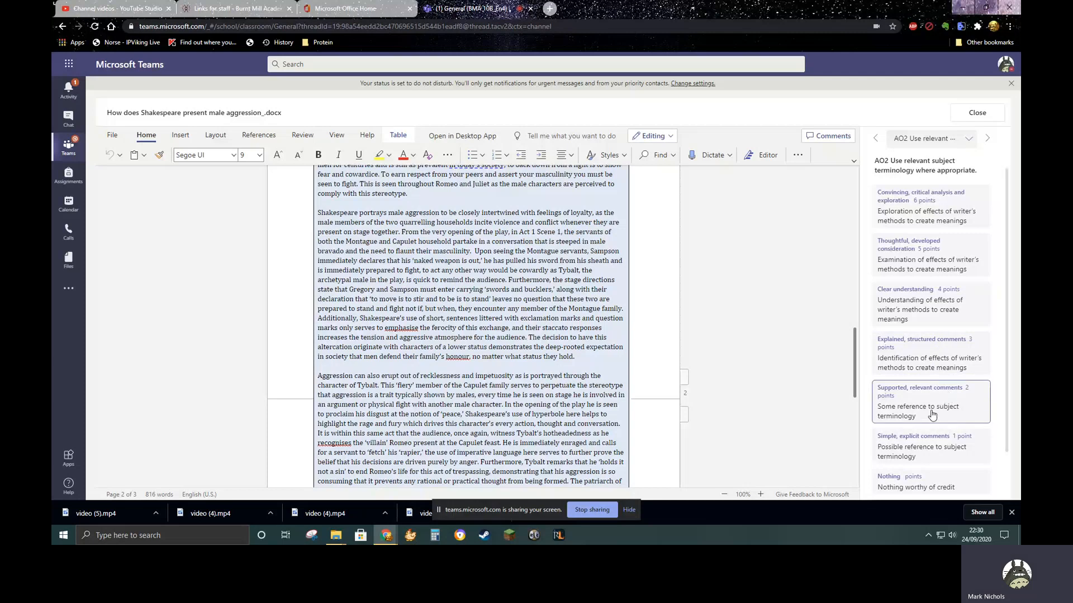
left_click(930, 307)
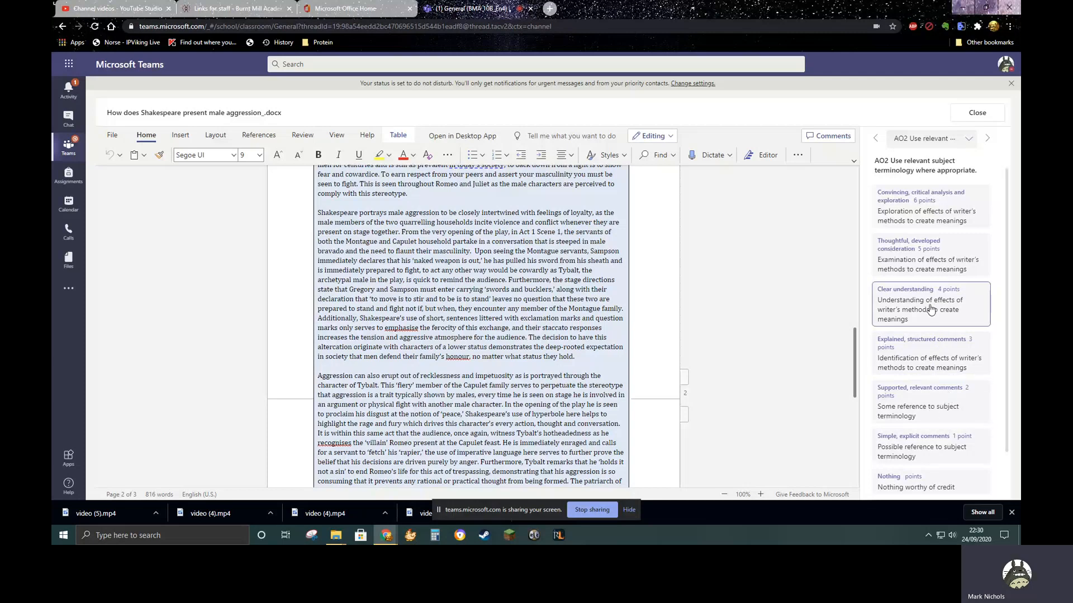
- Check the answer's contextual links and rate the AO3 texts and contexts criterion as Explained, structured comments, 3 points
left_click(988, 140)
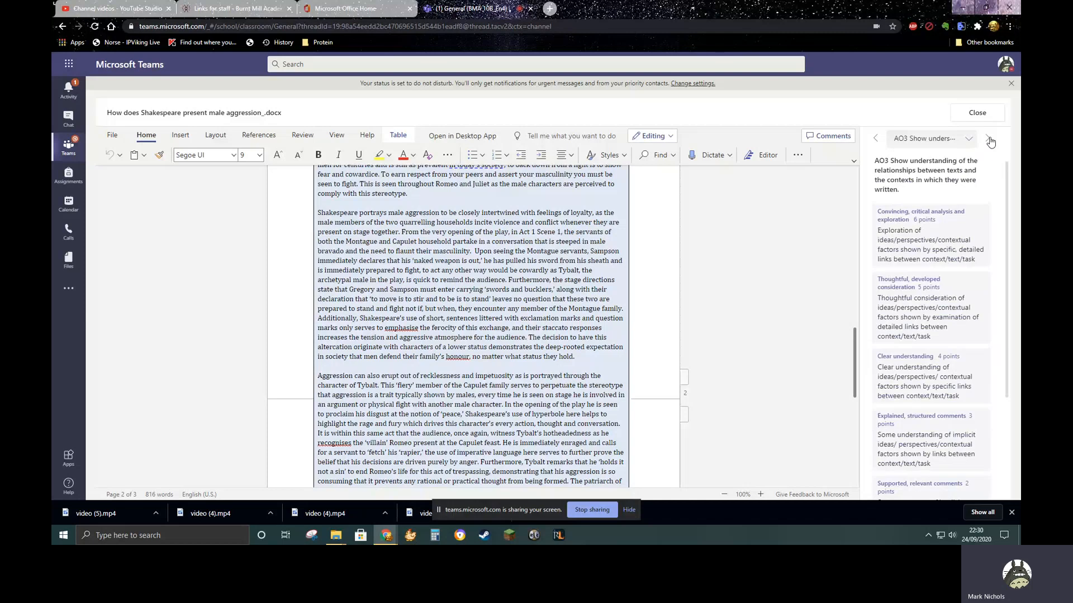
scroll(501, 344, "down", 5)
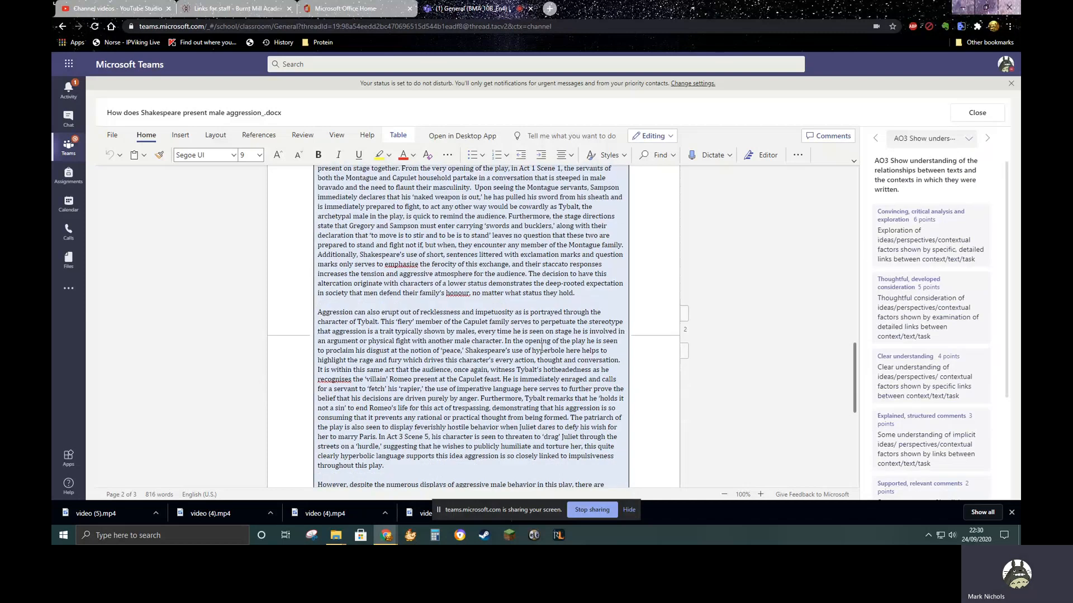
scroll(944, 430, "down", 1)
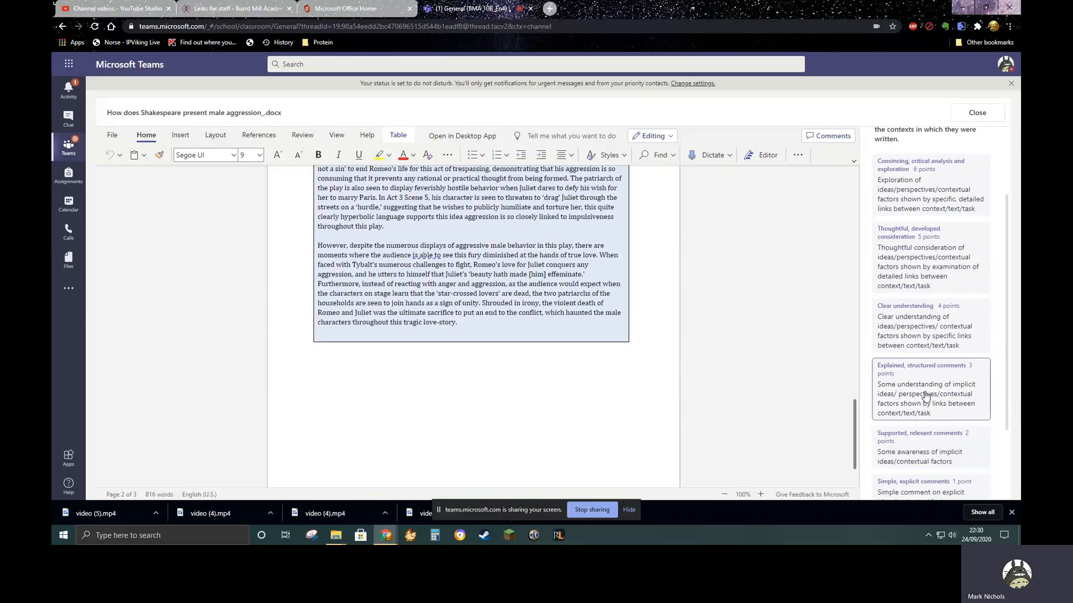
scroll(935, 433, "up", 1)
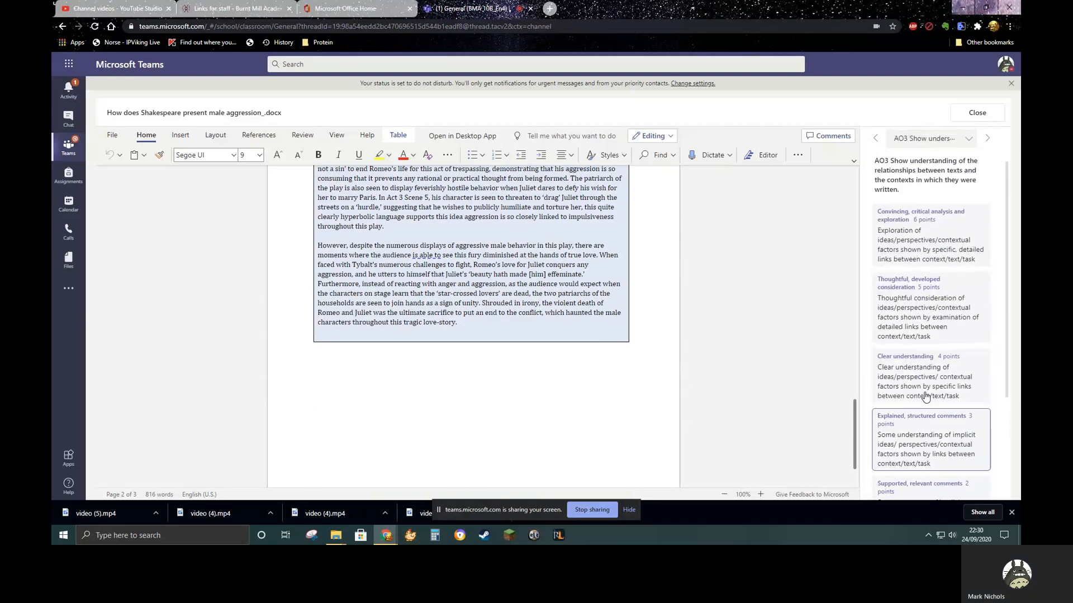
left_click(930, 433)
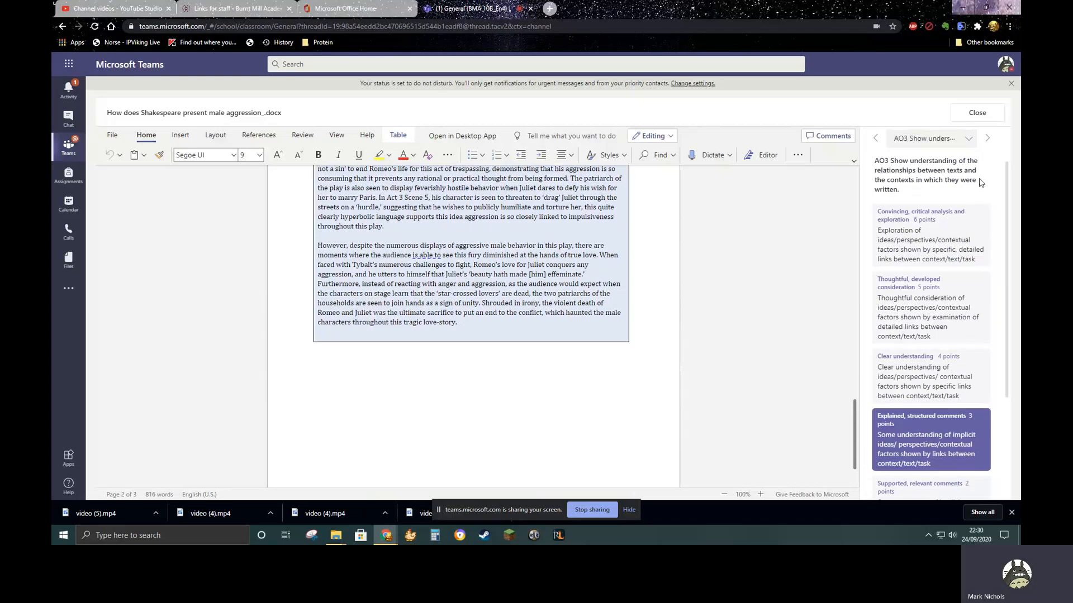
- Review the AO1 read, understand and respond criterion and its feedback field, and close the student's submission
left_click(988, 140)
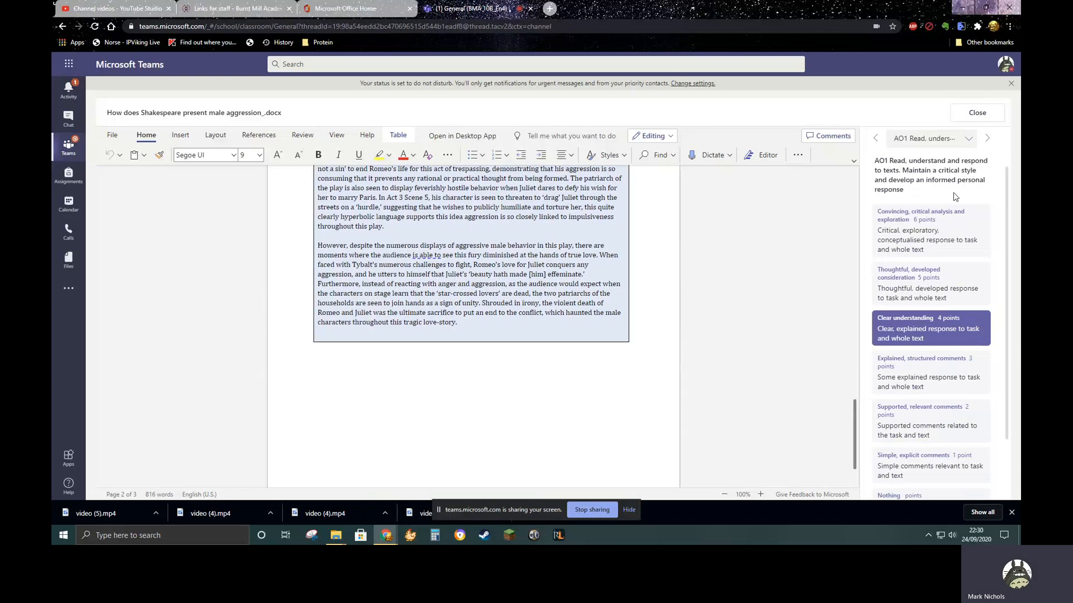
scroll(949, 252, "down", 2)
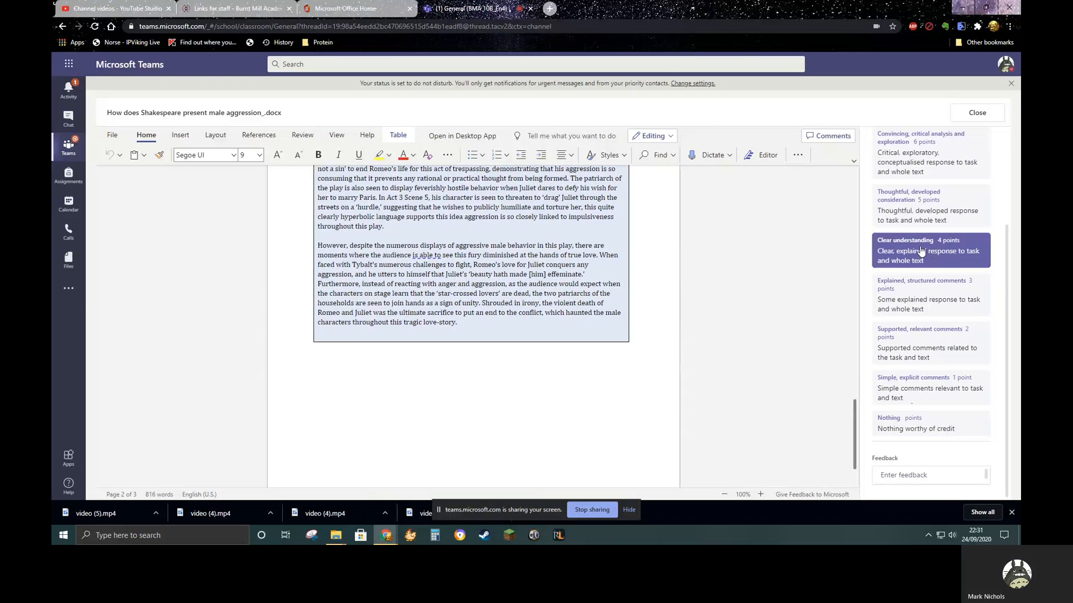
scroll(997, 132, "up", 2)
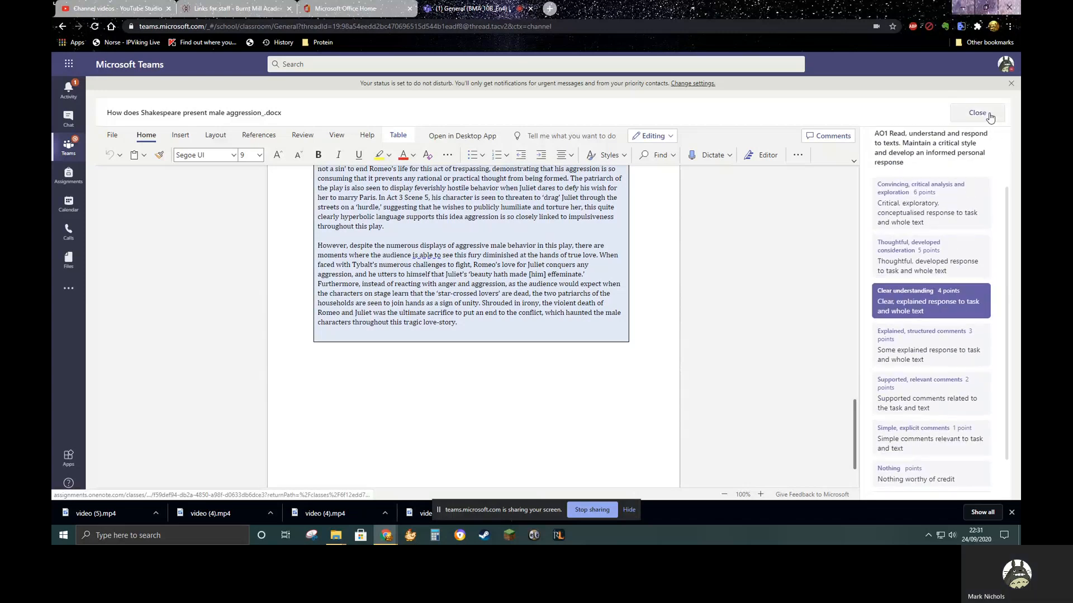
left_click(988, 114)
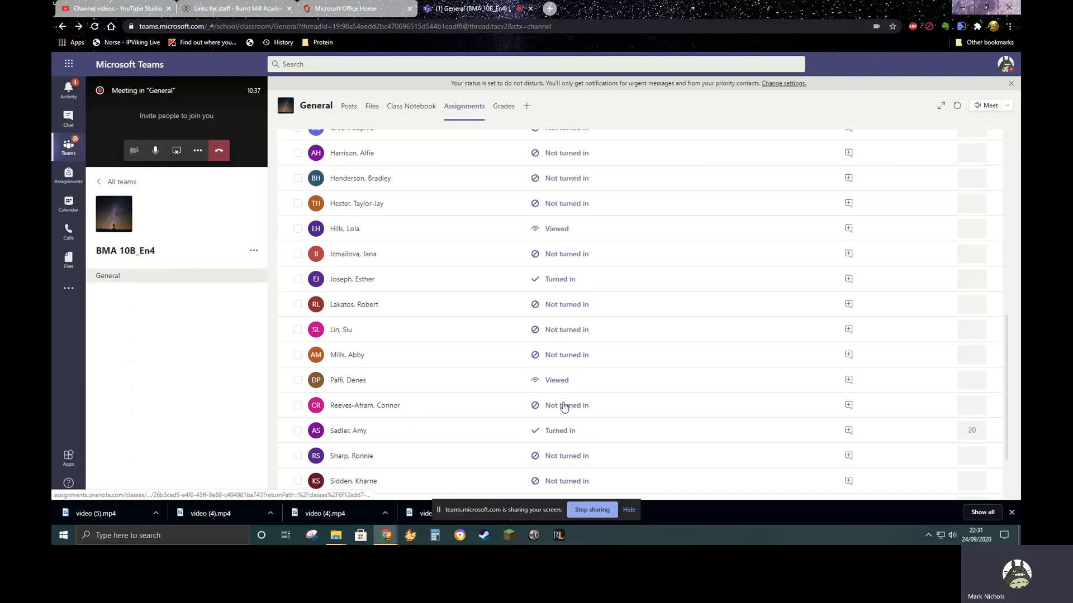
- Reopen the submission of the student graded 20 points and look over the written answer
left_click(561, 431)
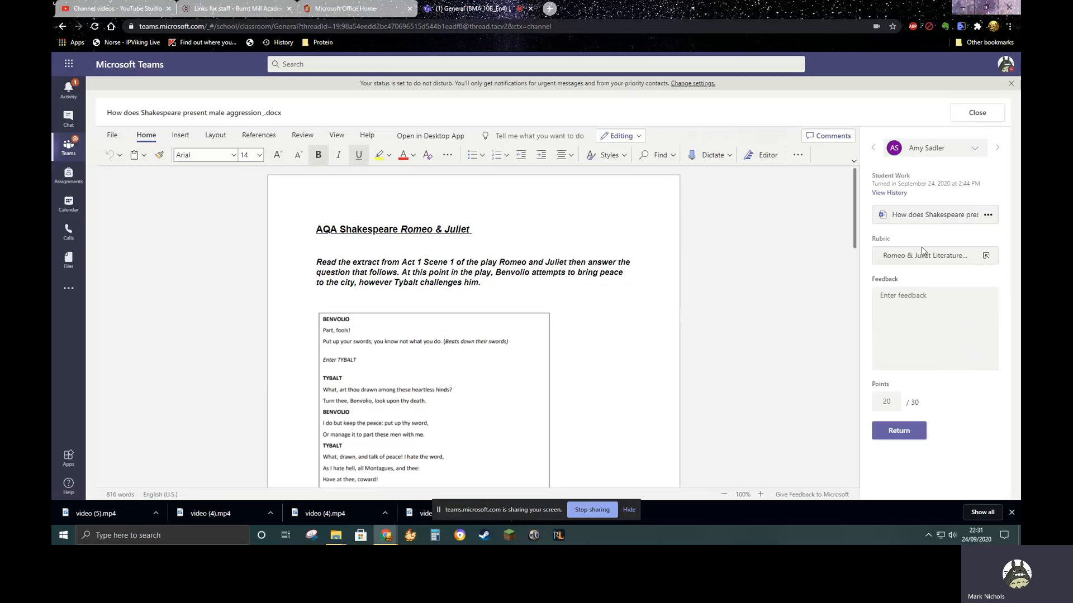
scroll(420, 416, "down", 10)
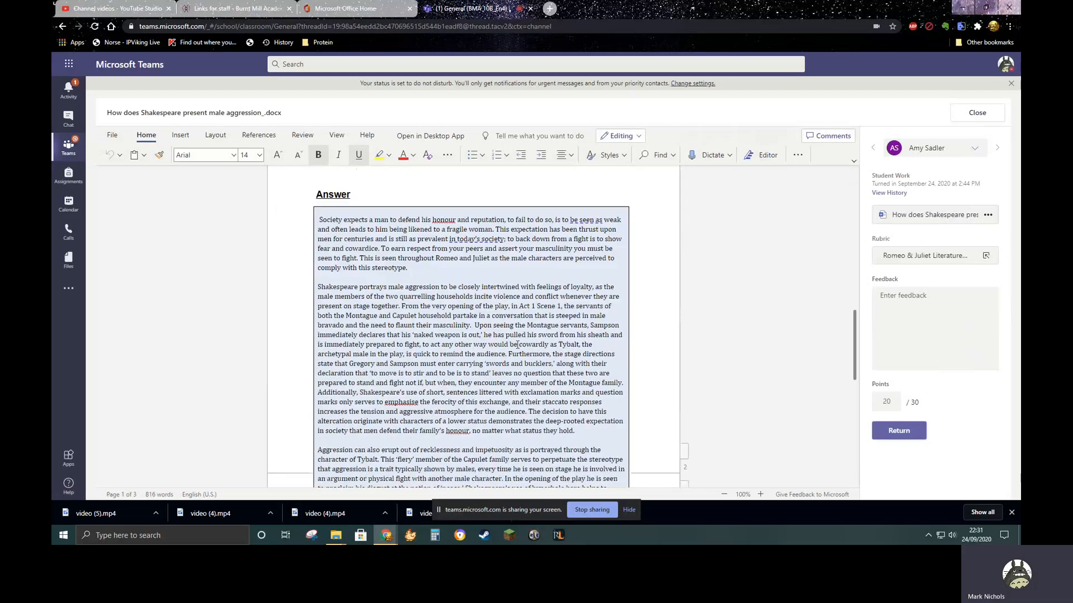
scroll(517, 344, "down", 2)
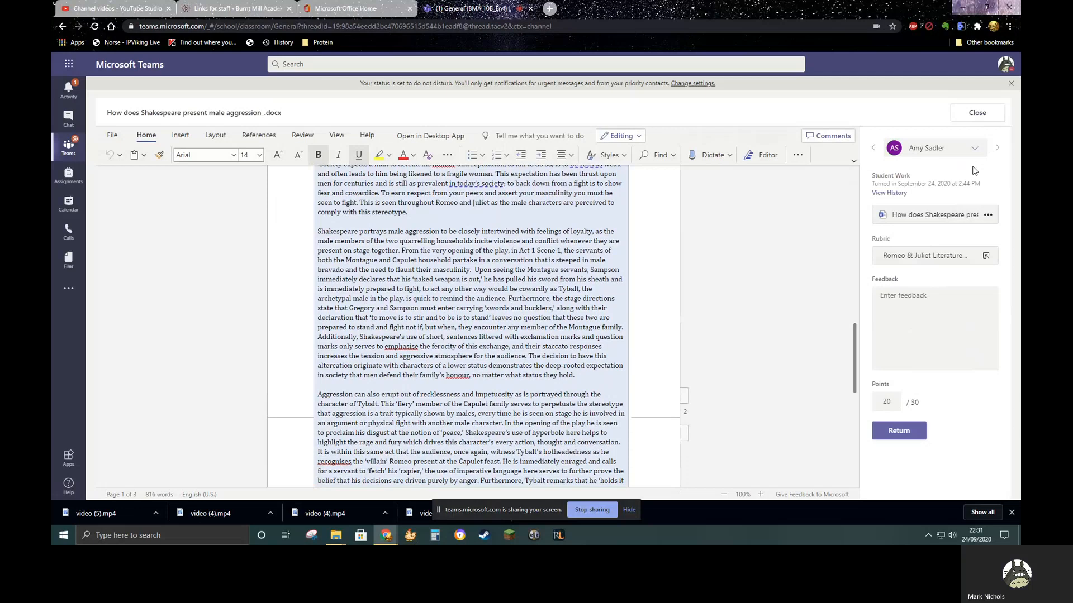
- Open the submission's Romeo & Juliet rubric and review the AO1 rating levels and the criterion's feedback field
left_click(939, 257)
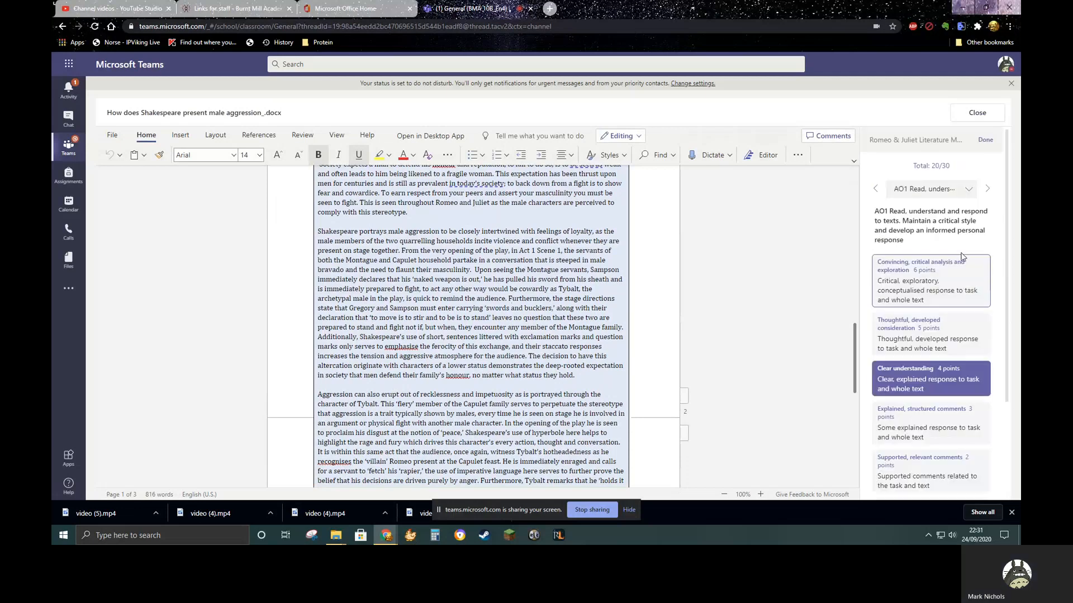
scroll(994, 266, "down", 2)
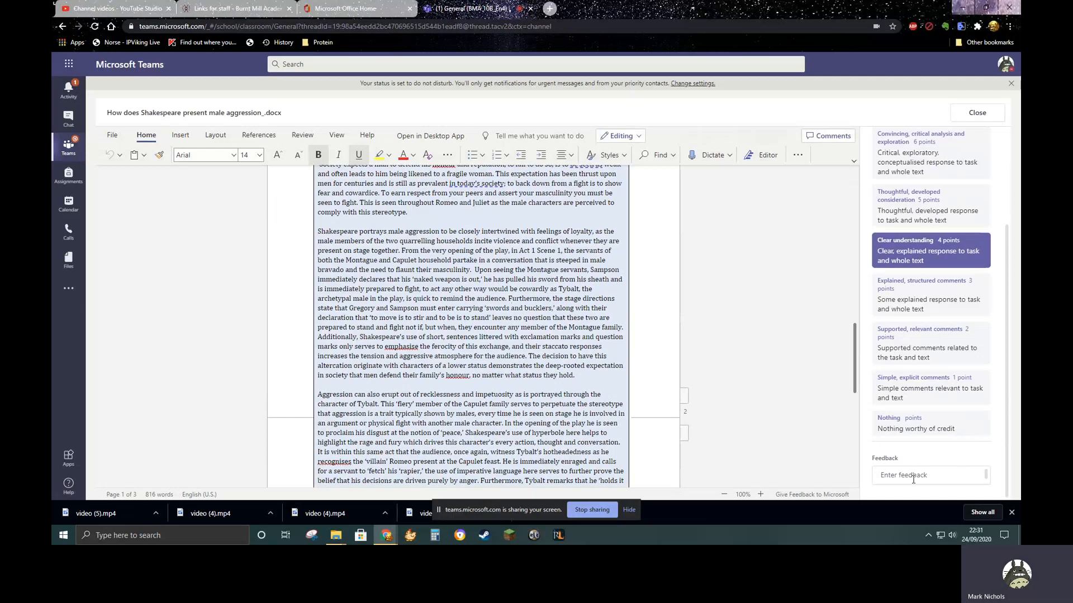
scroll(946, 178, "up", 3)
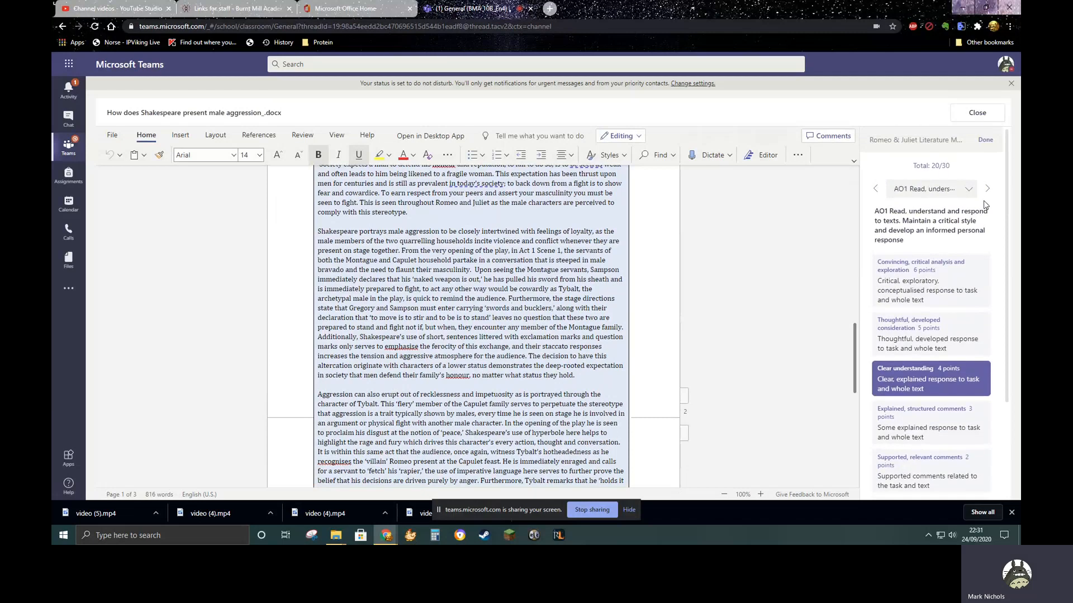
- Go through the remaining rubric criteria to AO3, compare its rating levels with the answer, and close the rubric
left_click(988, 192)
left_click(988, 192)
left_click(987, 192)
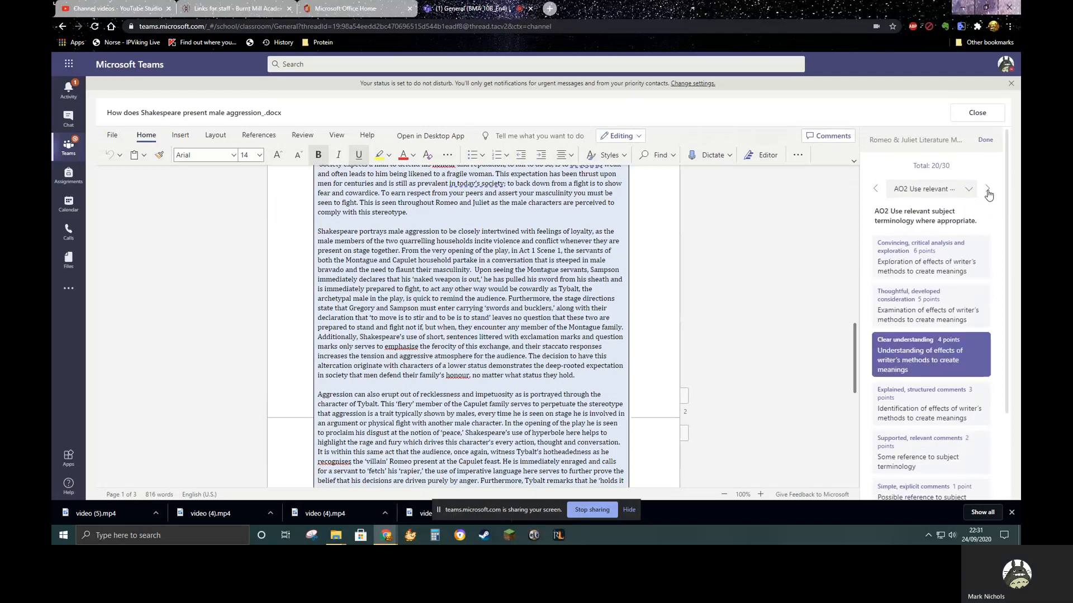
left_click(988, 191)
scroll(944, 358, "down", 3)
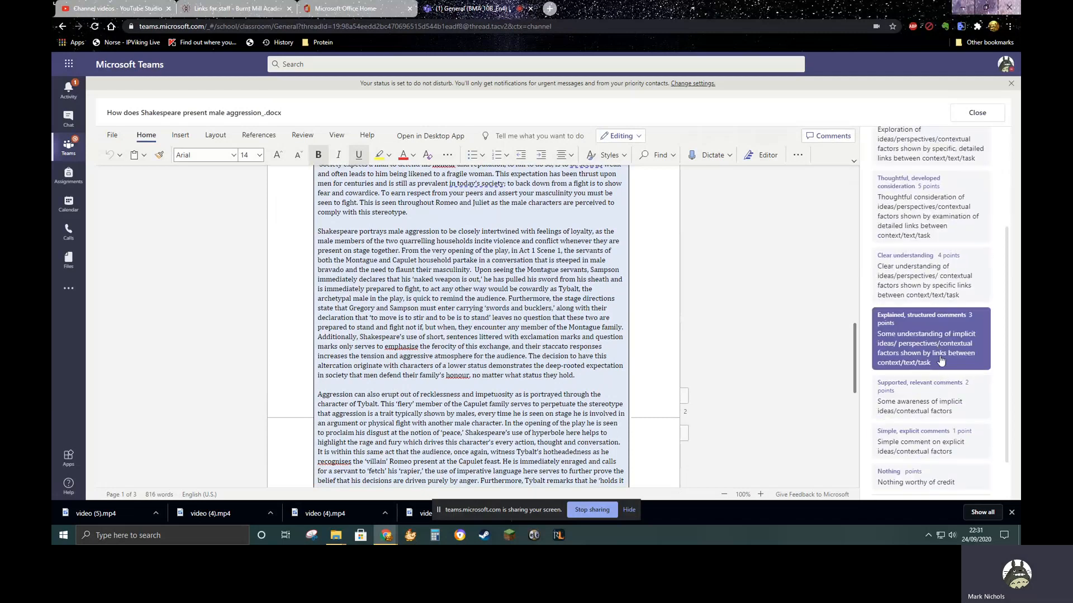
scroll(914, 468, "down", 1)
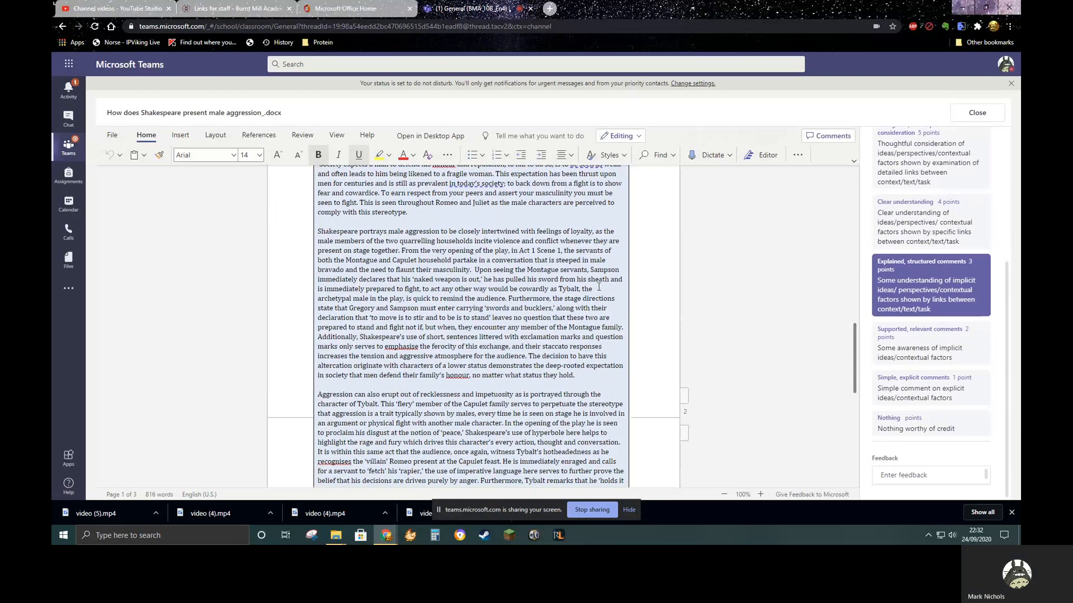
scroll(603, 289, "up", 1)
scroll(602, 289, "up", 3)
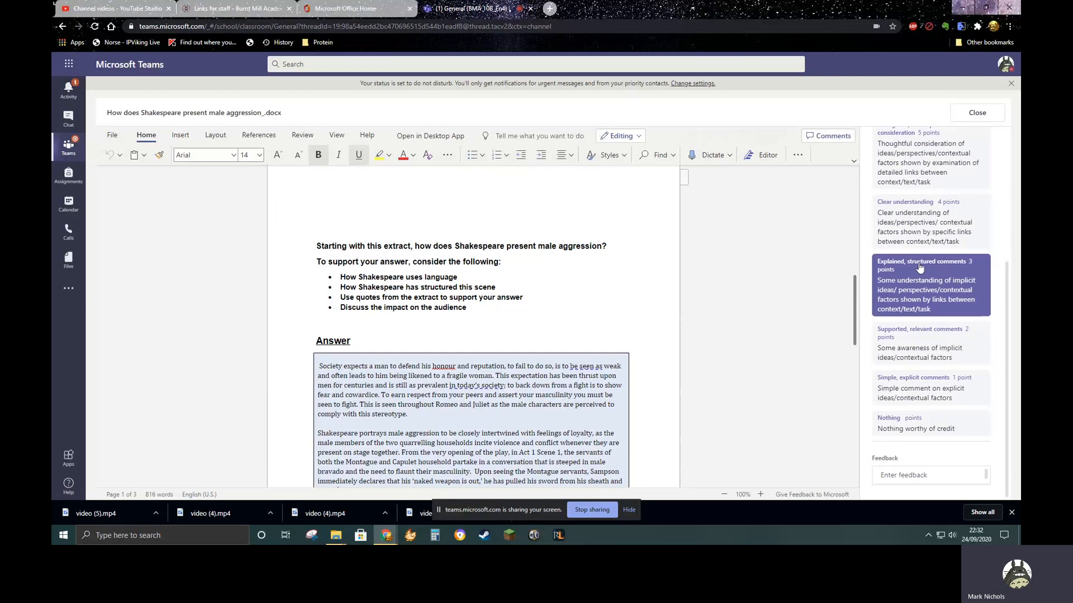
scroll(978, 154, "up", 4)
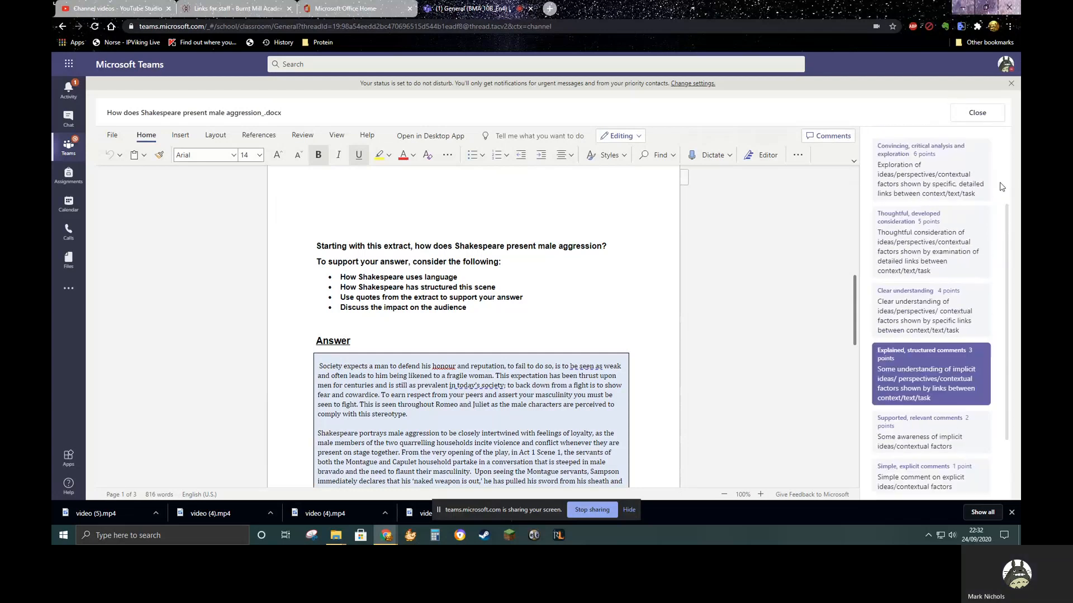
left_click(987, 141)
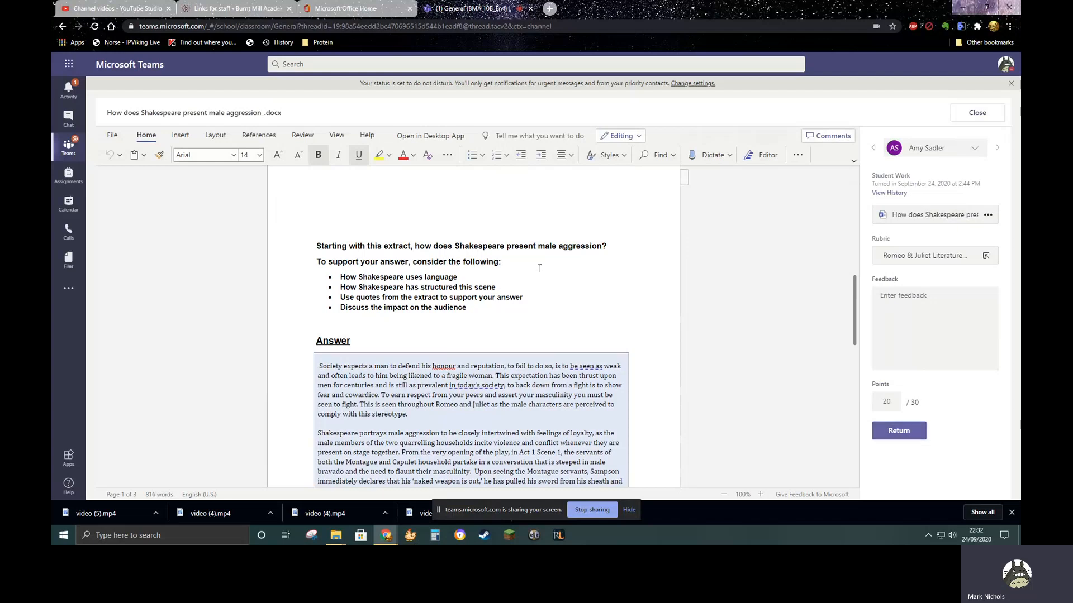
- Look over the rest of the student's answer and leave the submission for the overview of all teams
scroll(558, 293, "down", 3)
scroll(558, 293, "down", 4)
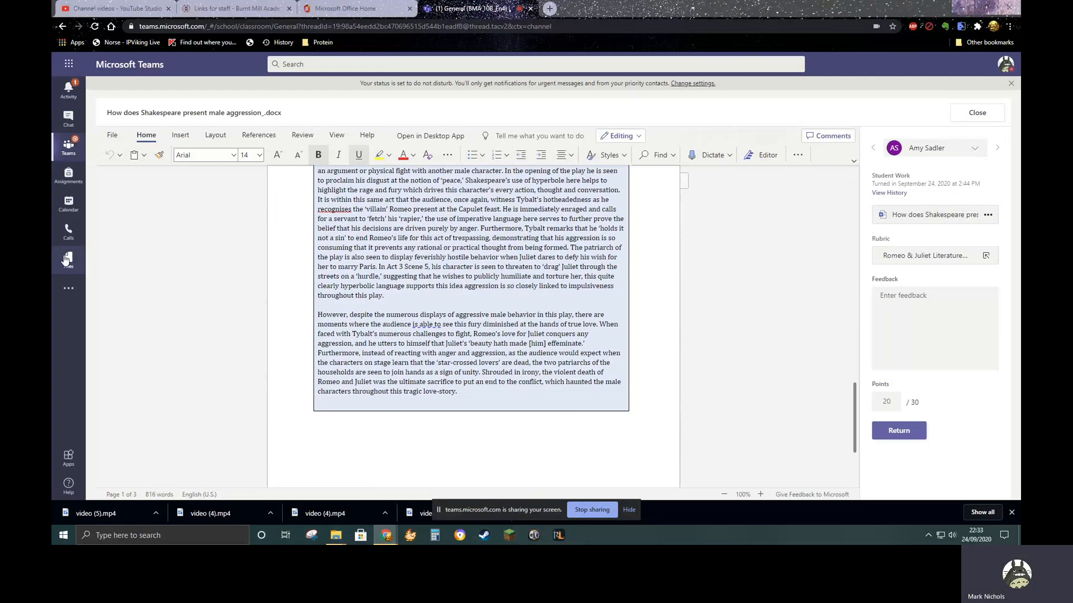
left_click(73, 149)
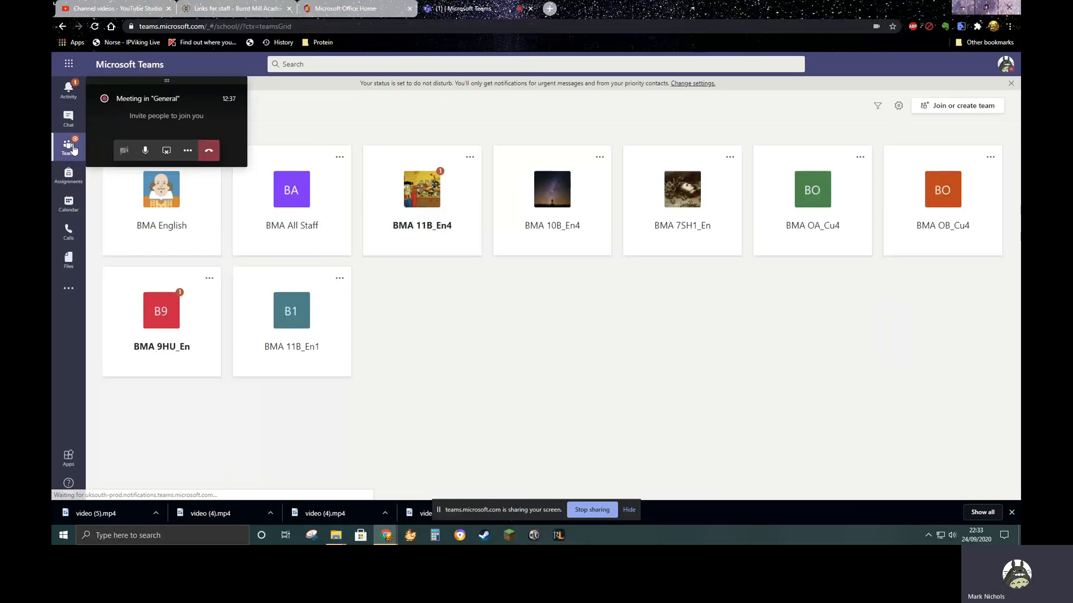